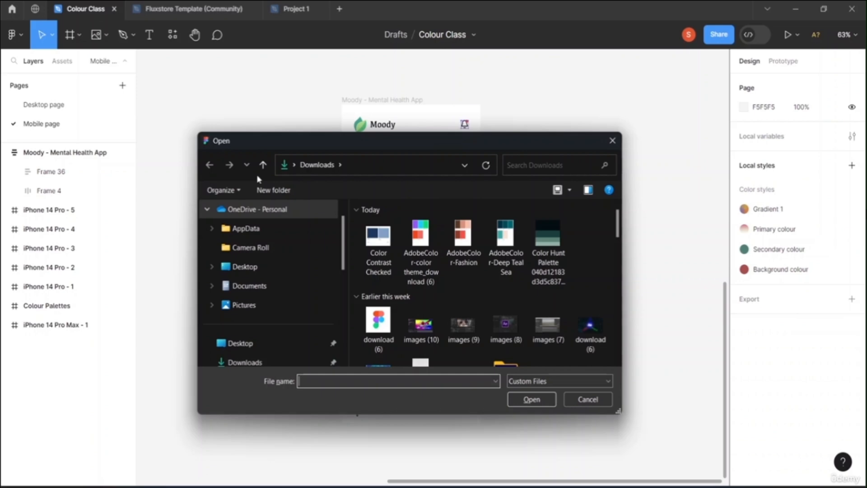
Step: Place the Color Contrast Checked image from Downloads on the canvas beside the Moody mental health app frame
{"action": "left_click", "coordinate": [379, 240]}
{"action": "left_click", "coordinate": [531, 399]}
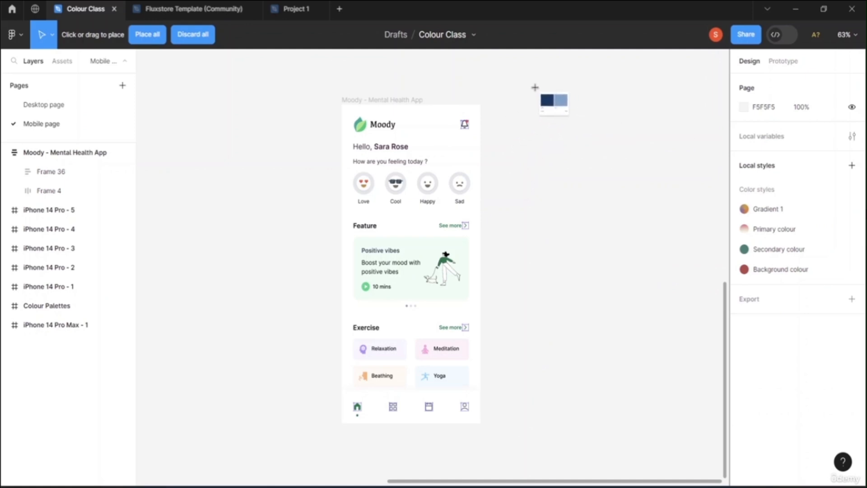
{"action": "left_click_drag", "start_coordinate": [532, 87], "coordinate": [634, 285]}
{"action": "left_click", "coordinate": [677, 221]}
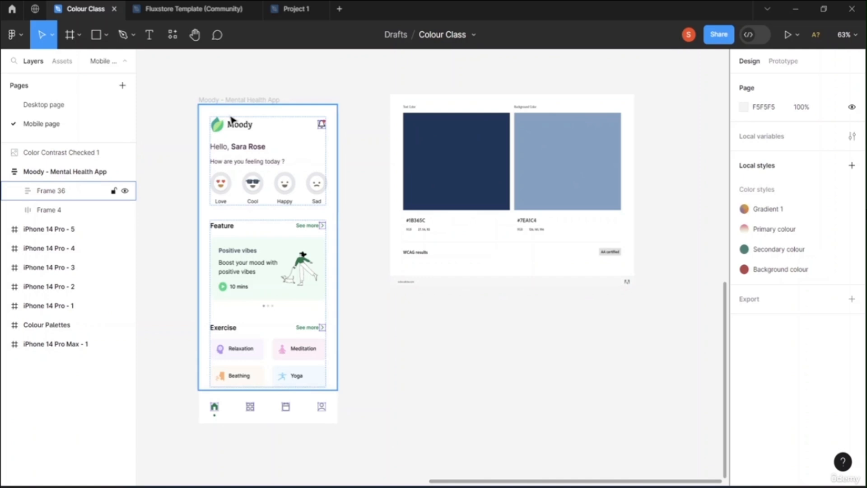
Step: Bring the AdobeColor-color theme_download (6) image from Downloads onto the canvas over the contrast chart
{"action": "key", "text": "ctrl+shift+k"}
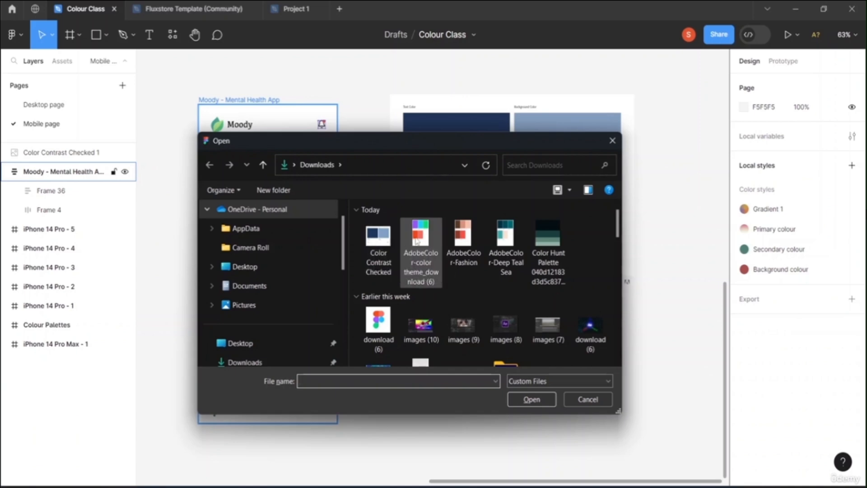
{"action": "left_click_drag", "start_coordinate": [421, 241], "coordinate": [698, 305]}
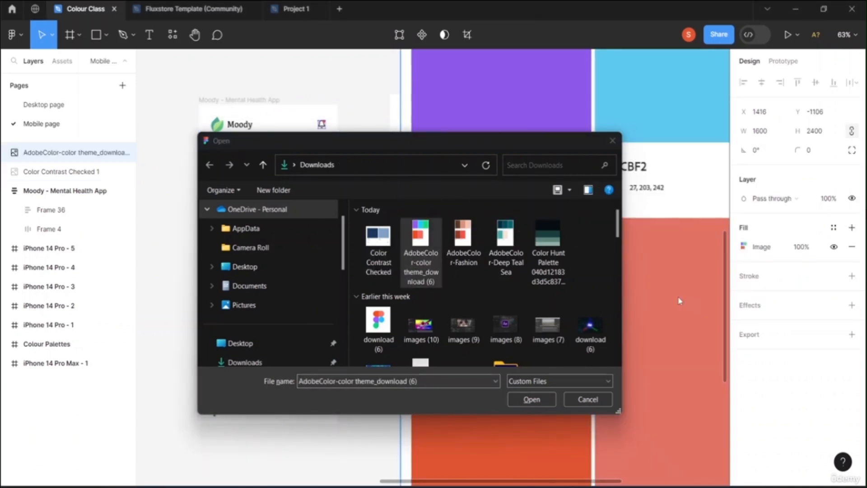
{"action": "left_click", "coordinate": [612, 141]}
Step: Shrink the AdobeColor theme image to about 1317 × 2096 and move it over the Moody frame
{"action": "scroll", "coordinate": [530, 217], "scroll_direction": "down", "scroll_amount": 10}
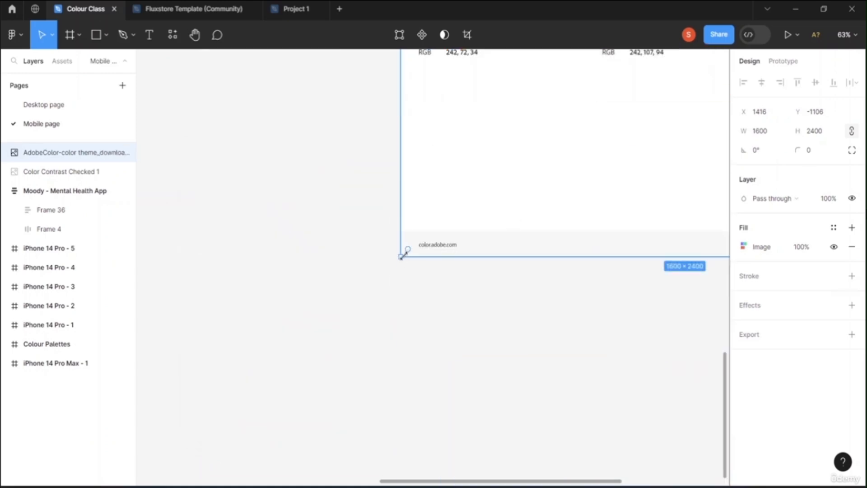
{"action": "left_click_drag", "start_coordinate": [401, 256], "coordinate": [500, 143]}
{"action": "scroll", "coordinate": [586, 251], "scroll_direction": "up", "scroll_amount": 10}
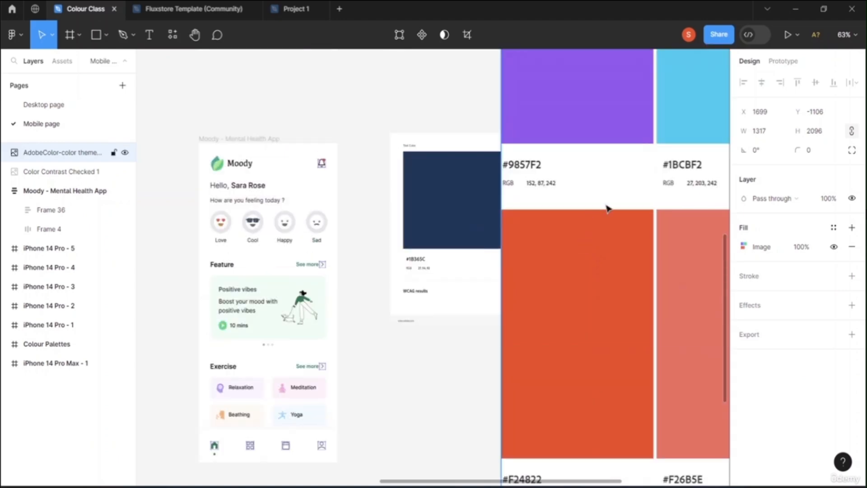
{"action": "left_click_drag", "start_coordinate": [580, 192], "coordinate": [277, 97]}
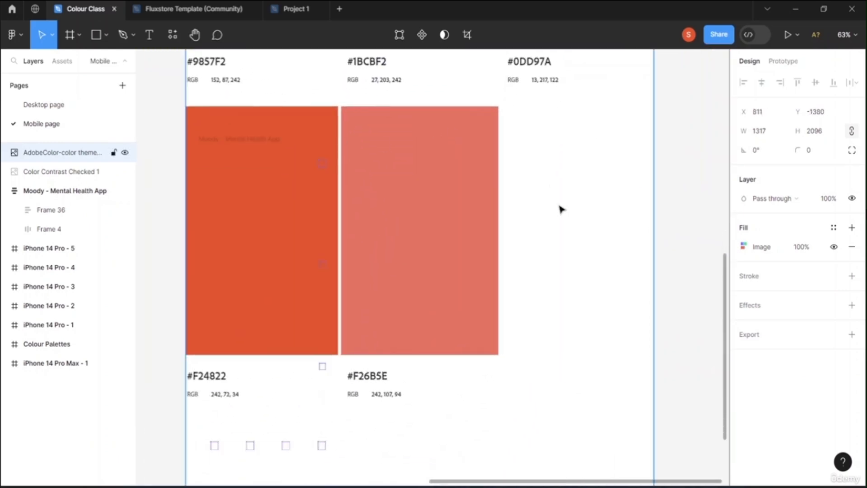
Step: Undo the move, the resizing and the placement of the AdobeColor theme image
{"action": "key", "text": "ctrl+z"}
{"action": "key", "text": "ctrl+z"}
{"action": "key", "text": "ctrl+z"}
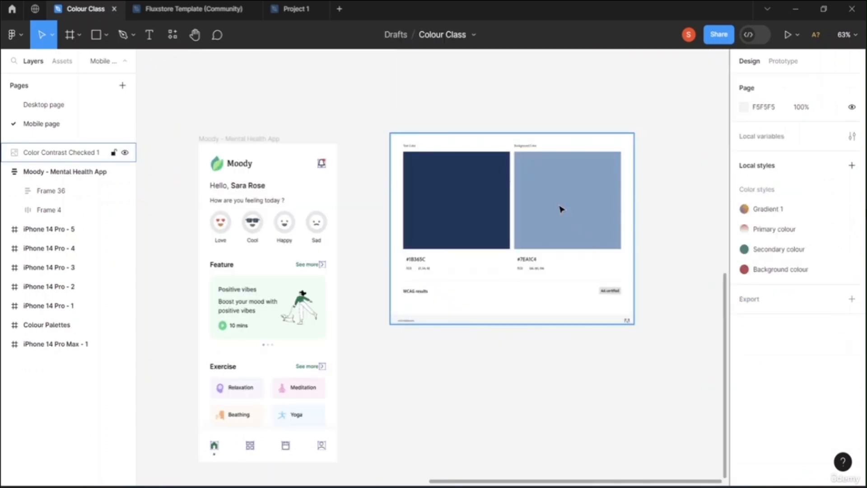
Step: Load all of today's images and the first row from earlier this week in Downloads for placing on the canvas
{"action": "scroll", "coordinate": [561, 209], "scroll_direction": "up", "scroll_amount": 1}
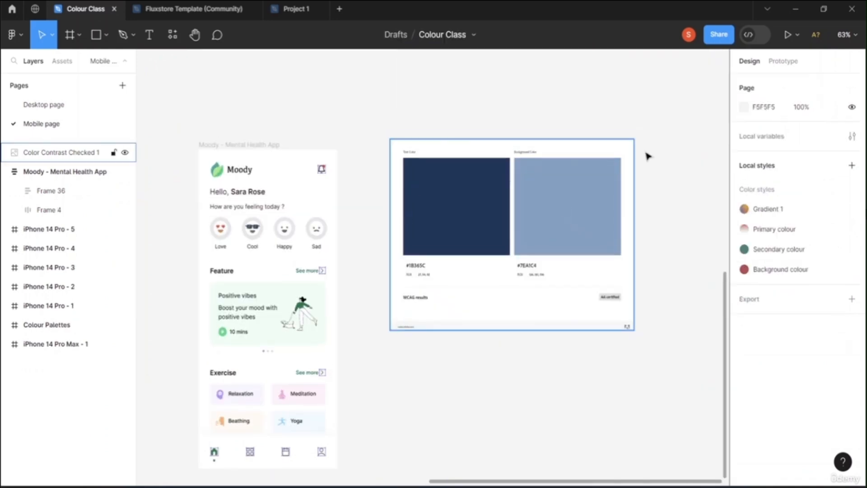
{"action": "left_click", "coordinate": [108, 39]}
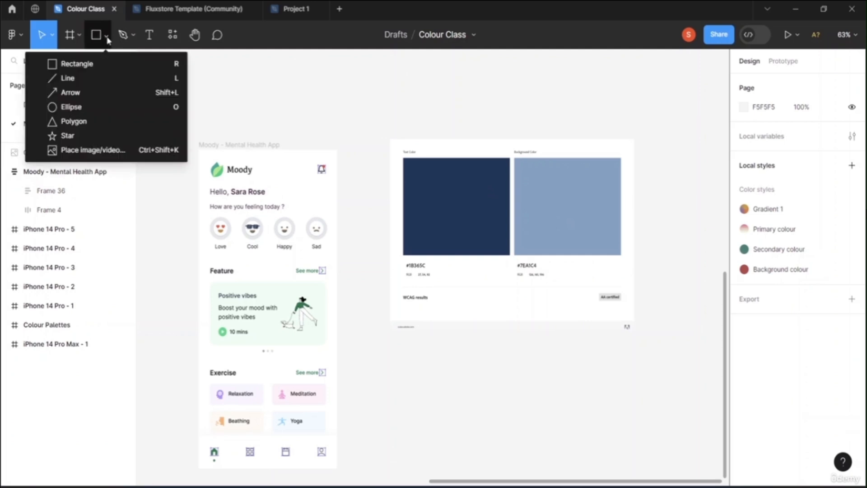
{"action": "left_click", "coordinate": [117, 154]}
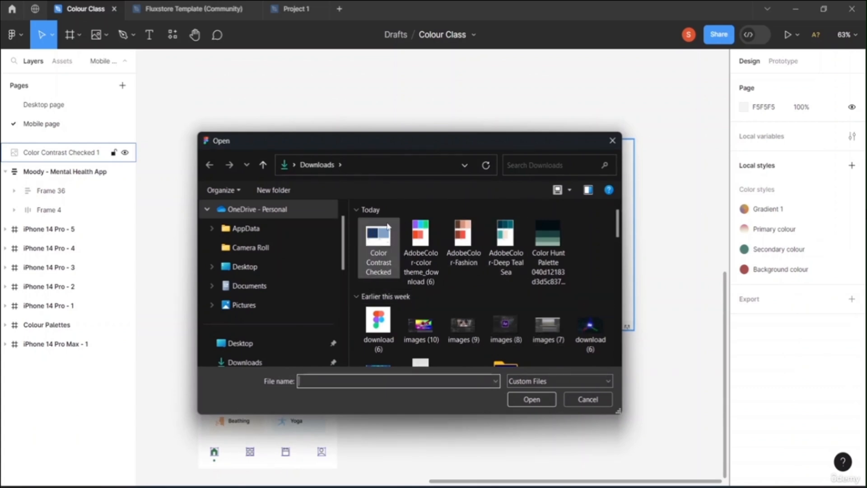
{"action": "double_click", "coordinate": [360, 221]}
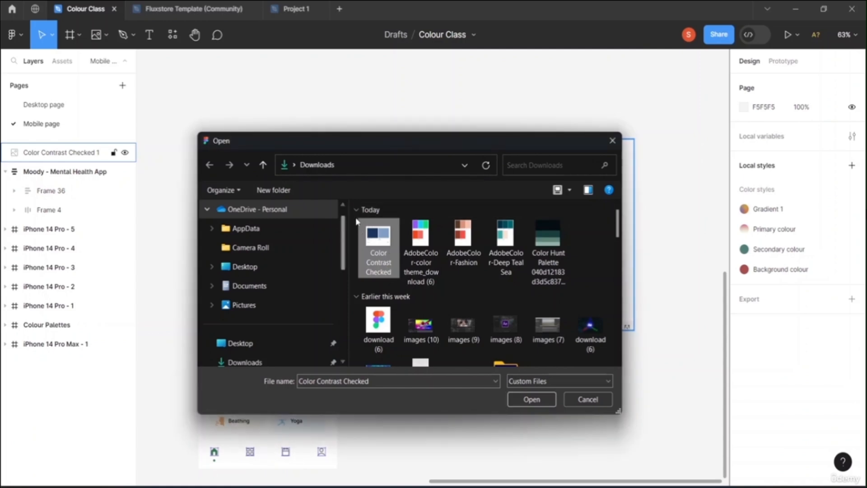
{"action": "left_click_drag", "start_coordinate": [356, 216], "coordinate": [599, 305]}
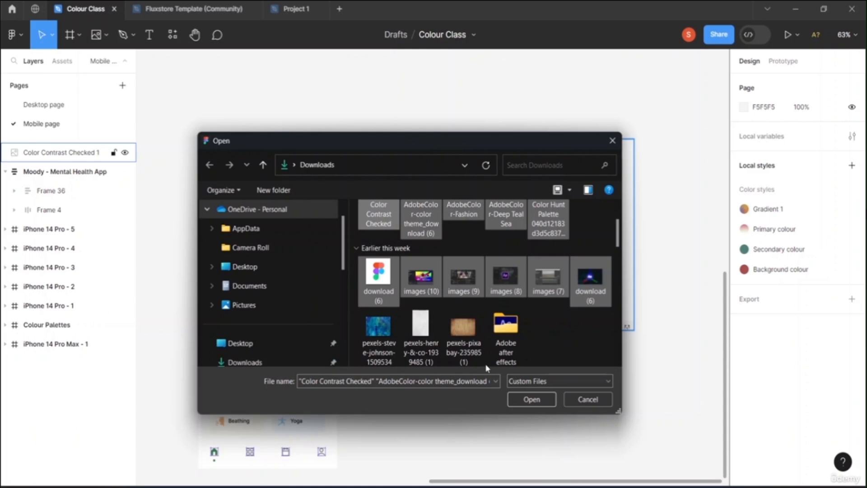
{"action": "left_click", "coordinate": [530, 399]}
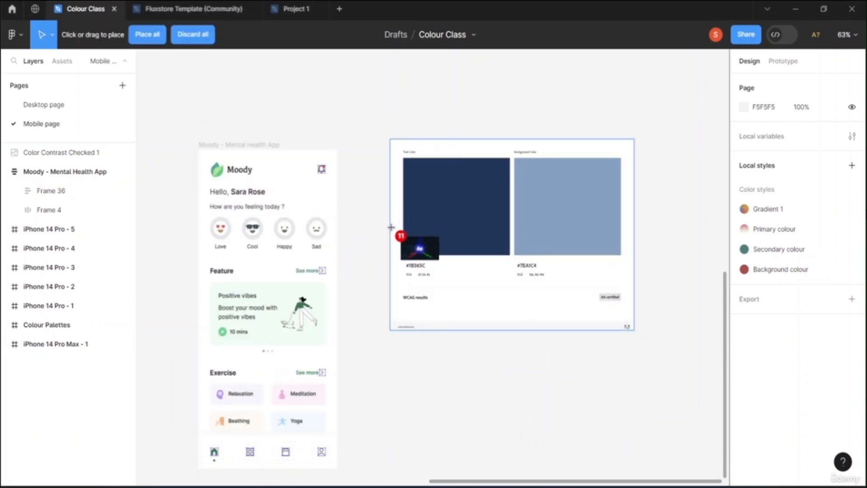
Step: Place download (6) at about 375 × 218 and images (7) at about 601 × 343 below the contrast chart
{"action": "scroll", "coordinate": [321, 226], "scroll_direction": "down", "scroll_amount": 4}
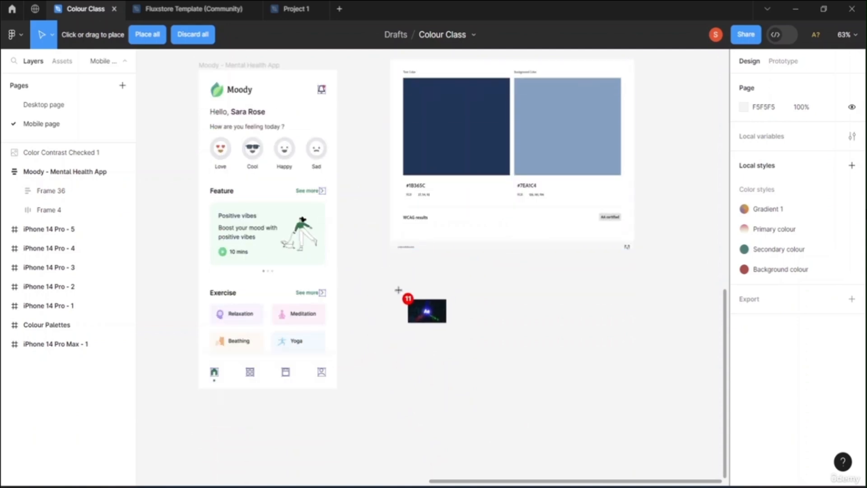
{"action": "left_click_drag", "start_coordinate": [372, 276], "coordinate": [506, 360]}
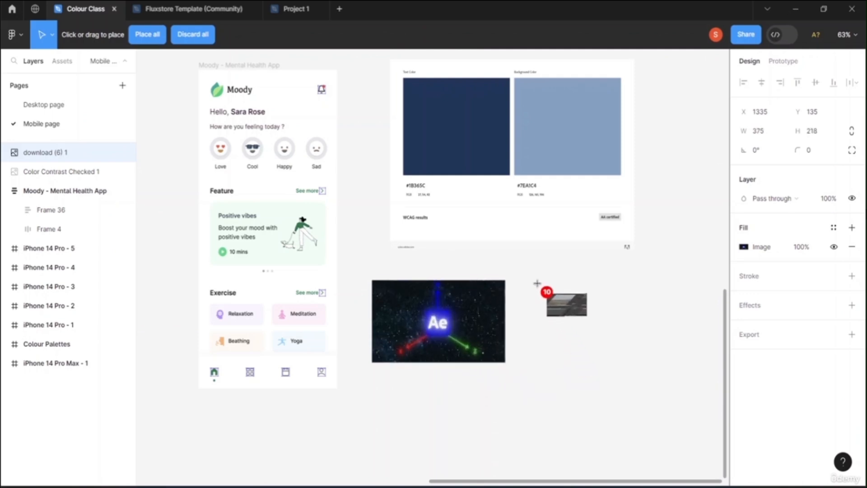
{"action": "left_click_drag", "start_coordinate": [537, 289], "coordinate": [687, 418]}
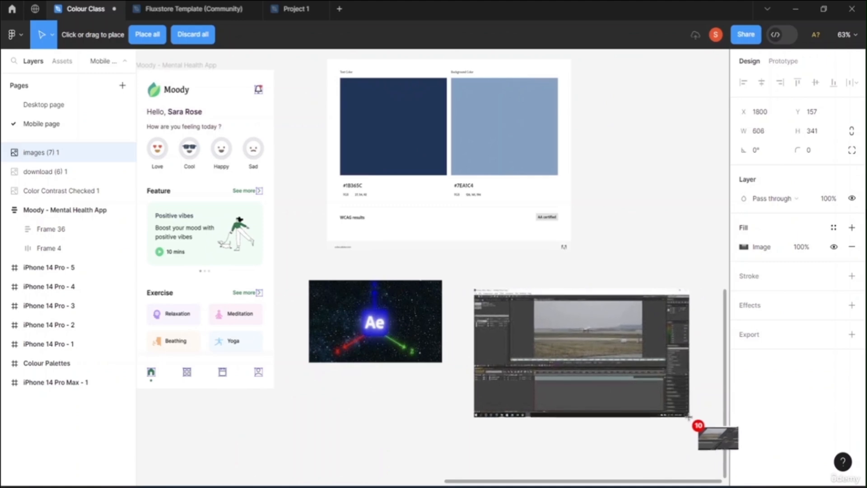
Step: Place images (8) at about 481 × 182, images (9) at about 553 × 266 and images (10) at about 573 × 278 below the previous two
{"action": "scroll", "coordinate": [345, 370], "scroll_direction": "down", "scroll_amount": 2}
{"action": "scroll", "coordinate": [345, 370], "scroll_direction": "down", "scroll_amount": 4}
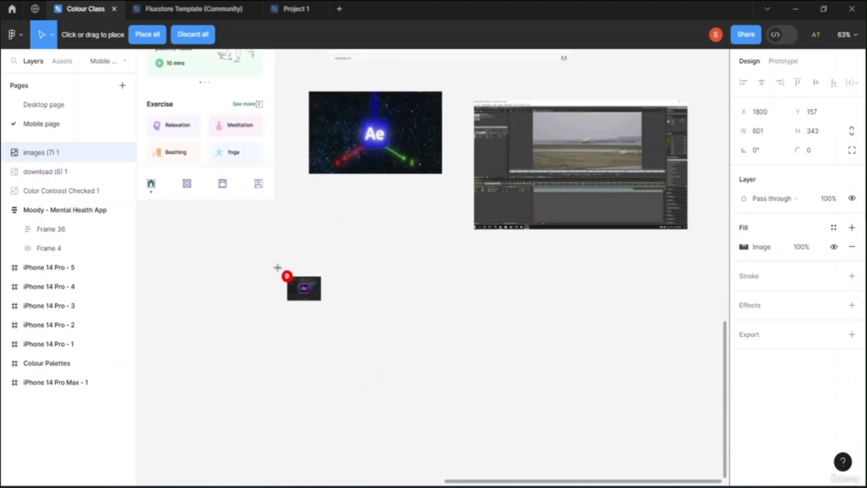
{"action": "left_click_drag", "start_coordinate": [268, 244], "coordinate": [438, 311]}
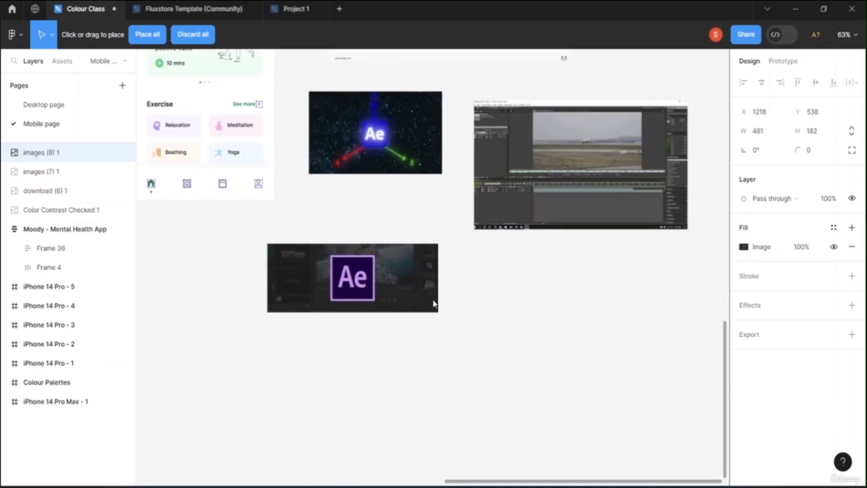
{"action": "left_click_drag", "start_coordinate": [492, 278], "coordinate": [686, 378]}
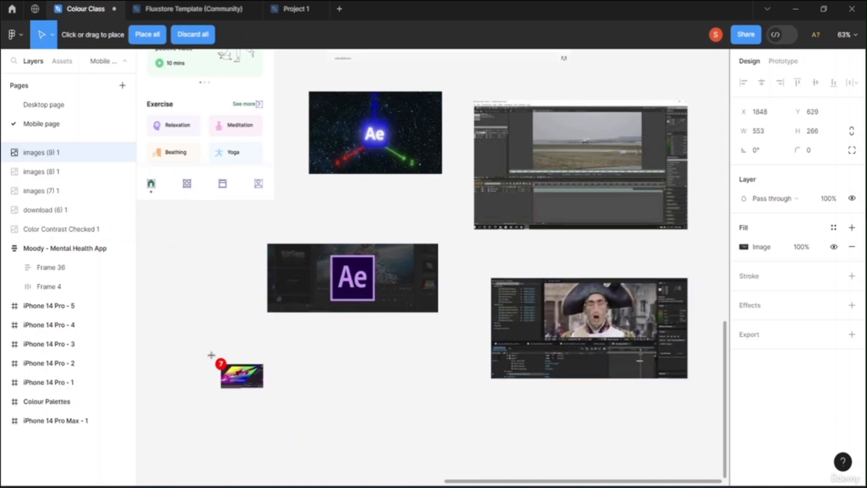
{"action": "left_click_drag", "start_coordinate": [235, 343], "coordinate": [438, 448]}
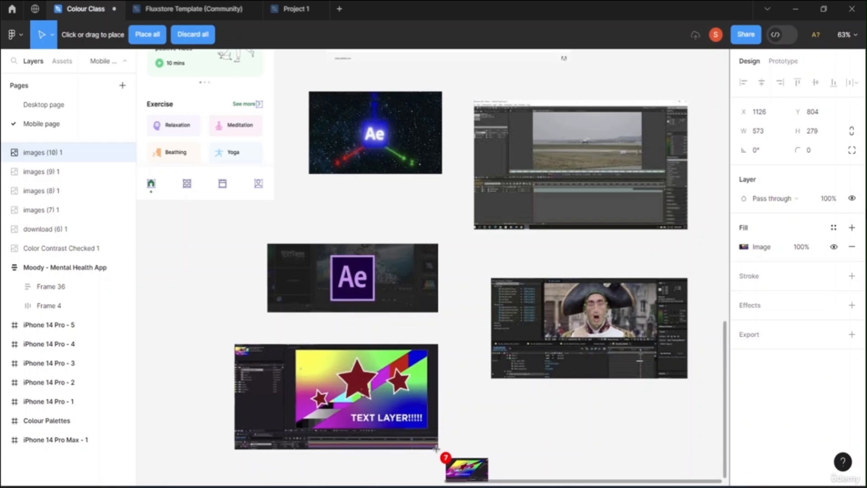
Step: Place the Figma logo image about 350 wide below the pirate picture, and the Color Hunt Palette image about 379 wide beside it
{"action": "scroll", "coordinate": [588, 393], "scroll_direction": "down", "scroll_amount": 5}
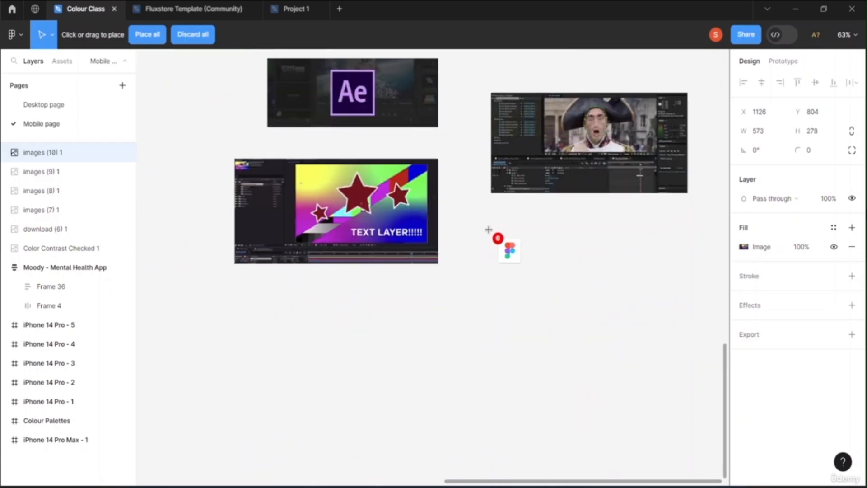
{"action": "scroll", "coordinate": [612, 262], "scroll_direction": "up", "scroll_amount": 3}
{"action": "left_click_drag", "start_coordinate": [492, 362], "coordinate": [616, 438]}
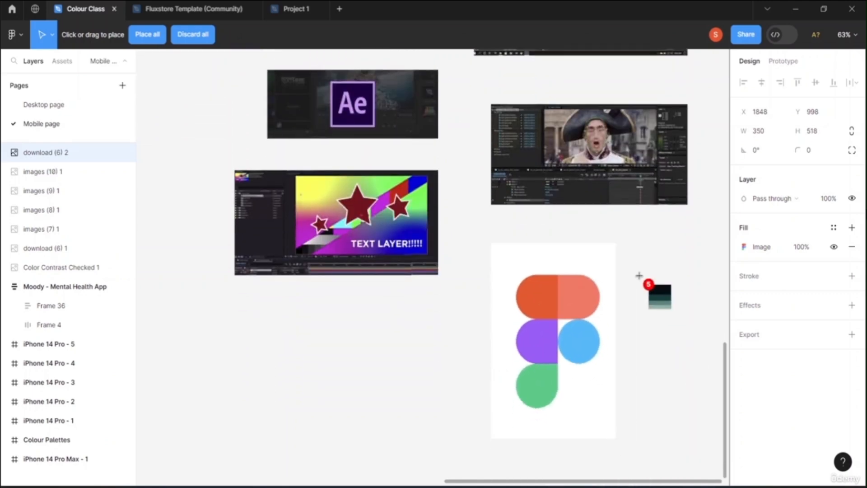
{"action": "left_click_drag", "start_coordinate": [642, 281], "coordinate": [618, 424]}
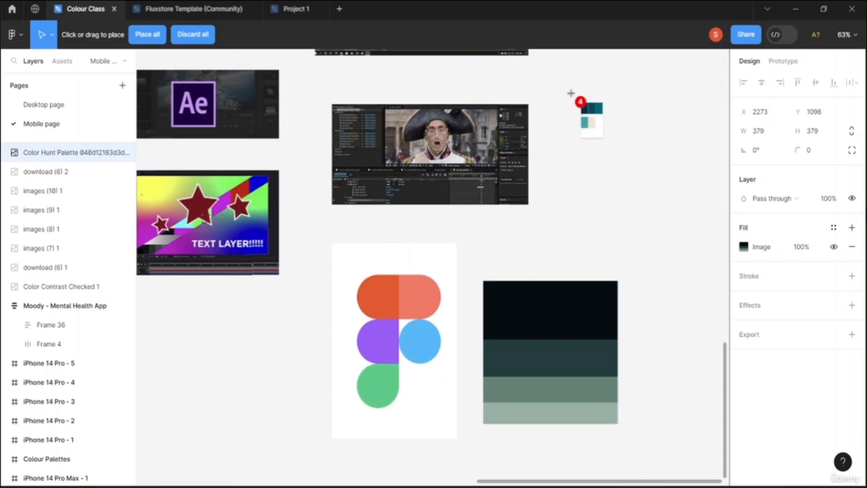
Step: Place the remaining Deep Teal Sea, Fashion, color theme and Color Contrast Checked images around the Color Hunt palette
{"action": "left_click_drag", "start_coordinate": [571, 87], "coordinate": [573, 253]}
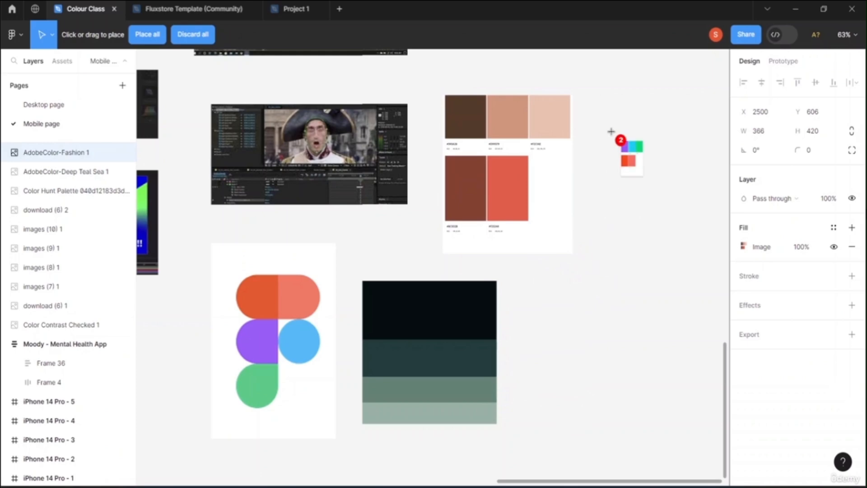
{"action": "left_click_drag", "start_coordinate": [617, 116], "coordinate": [711, 315]}
{"action": "left_click_drag", "start_coordinate": [542, 368], "coordinate": [655, 408]}
{"action": "left_click", "coordinate": [204, 334]}
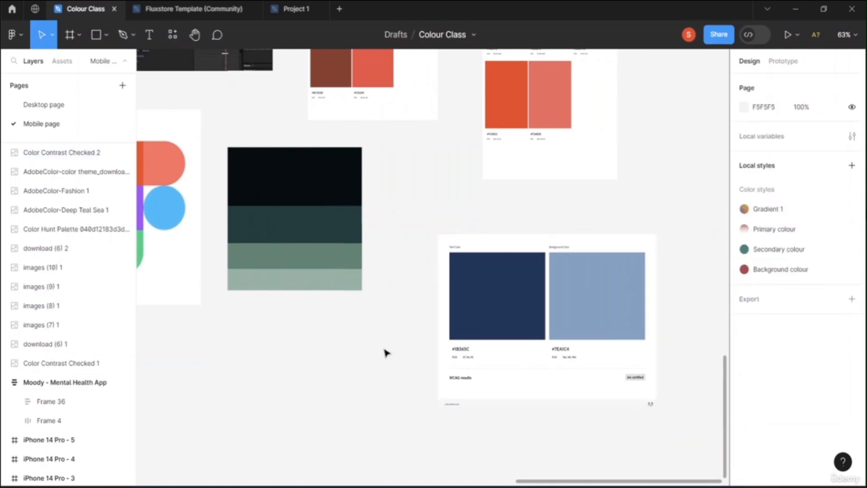
Step: Rearrange the first contrast chart, download (6) 1, images (10) 1 and images (8) 1 into a compact cluster with the other images
{"action": "scroll", "coordinate": [357, 258], "scroll_direction": "up", "scroll_amount": 6}
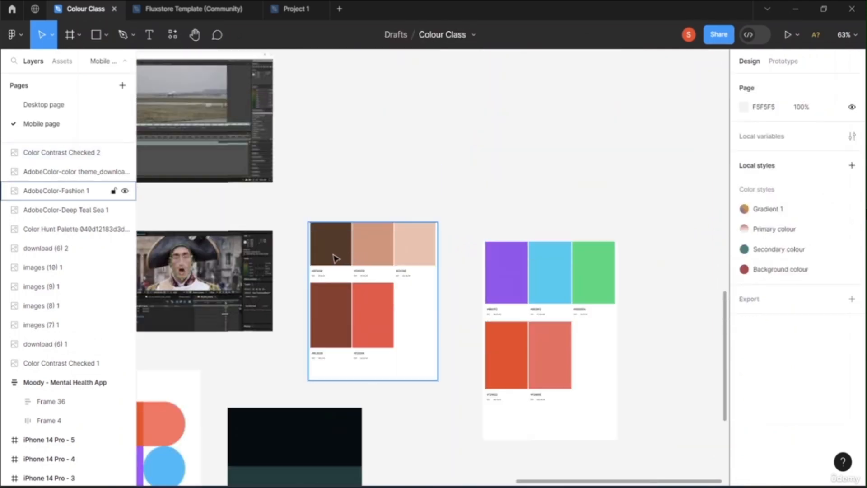
{"action": "scroll", "coordinate": [335, 258], "scroll_direction": "down", "scroll_amount": 10, "text": "ctrl"}
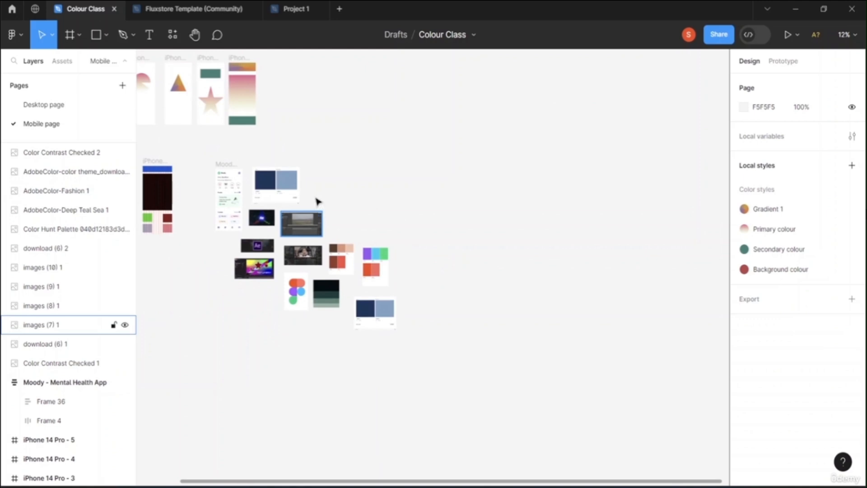
{"action": "left_click_drag", "start_coordinate": [275, 186], "coordinate": [363, 215]}
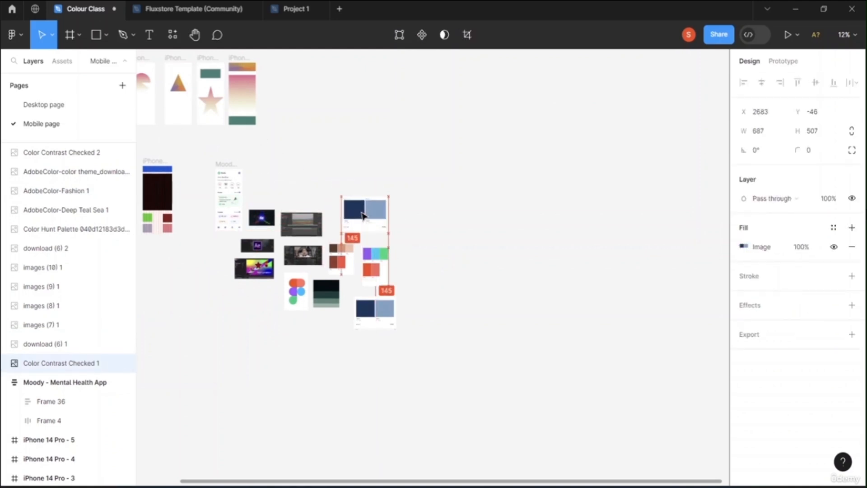
{"action": "left_click_drag", "start_coordinate": [251, 219], "coordinate": [307, 200]}
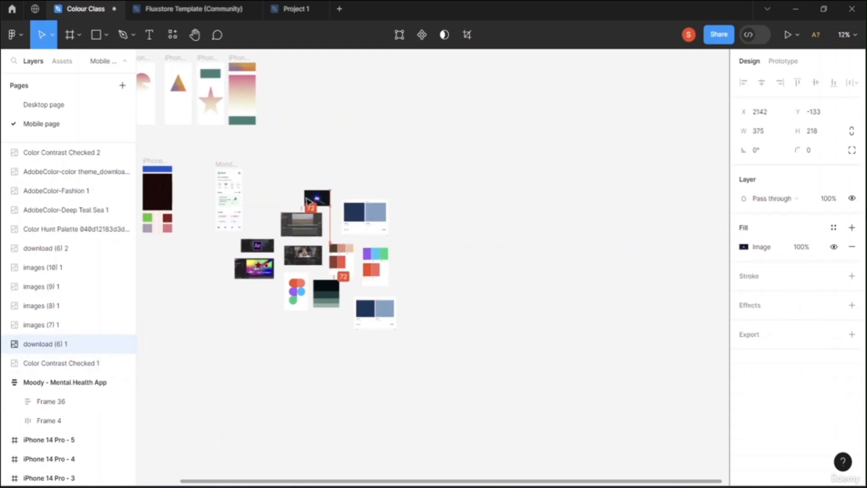
{"action": "left_click_drag", "start_coordinate": [264, 274], "coordinate": [326, 336]}
{"action": "left_click_drag", "start_coordinate": [266, 250], "coordinate": [379, 353]}
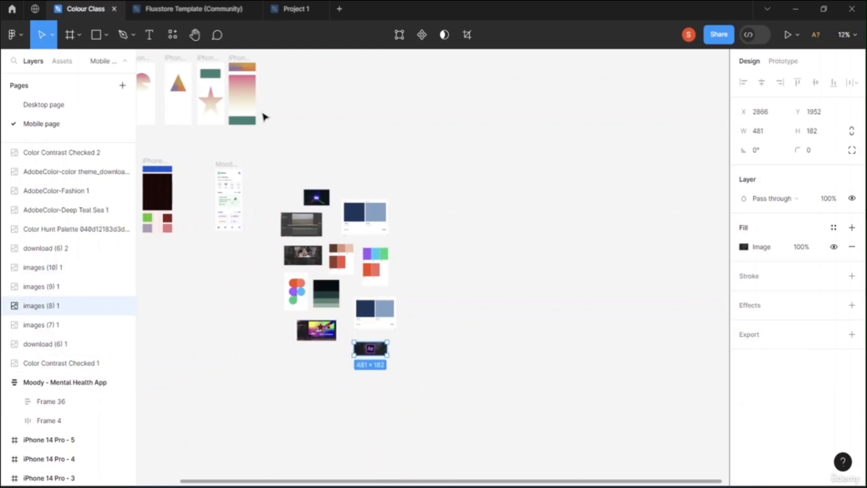
Step: Wrap all the placed images in one frame and move it to X 2770, Y -1720, beside the upper row of iPhone frames
{"action": "left_click_drag", "start_coordinate": [269, 180], "coordinate": [386, 357]}
{"action": "right_click", "coordinate": [364, 253]}
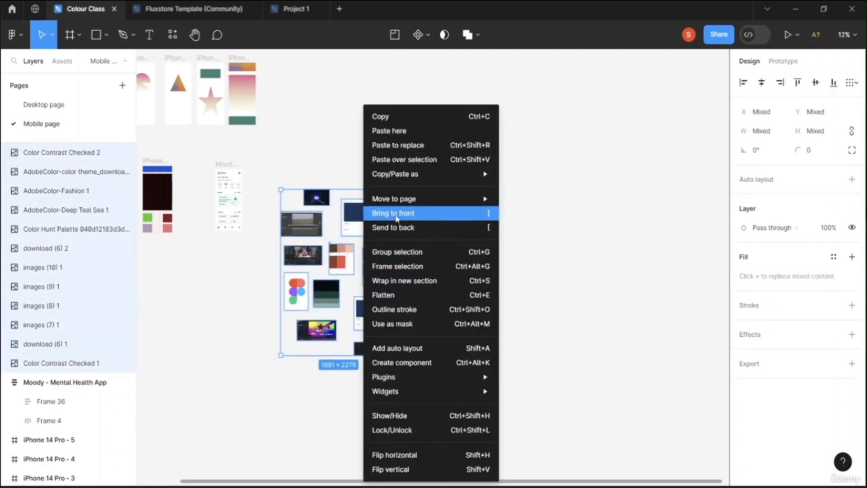
{"action": "left_click", "coordinate": [405, 270]}
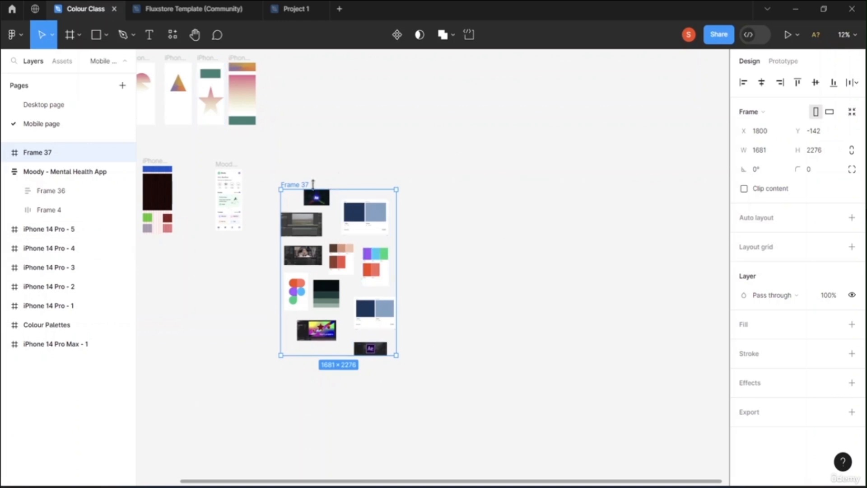
{"action": "left_click_drag", "start_coordinate": [294, 189], "coordinate": [361, 74]}
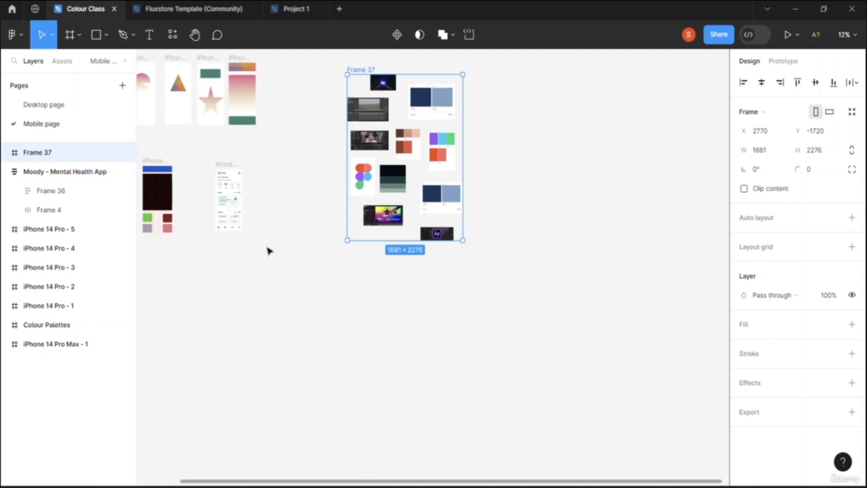
{"action": "scroll", "coordinate": [241, 261], "scroll_direction": "down", "scroll_amount": 5}
{"action": "scroll", "coordinate": [243, 245], "scroll_direction": "up", "scroll_amount": 5}
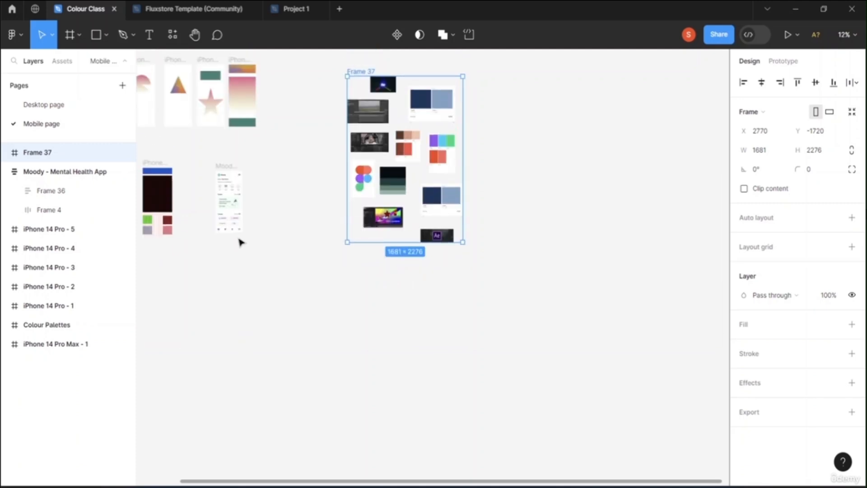
Step: Move the Moody - Mental Health App frame right and slightly down on the mobile page, into open canvas space
{"action": "scroll", "coordinate": [233, 249], "scroll_direction": "up", "scroll_amount": 10}
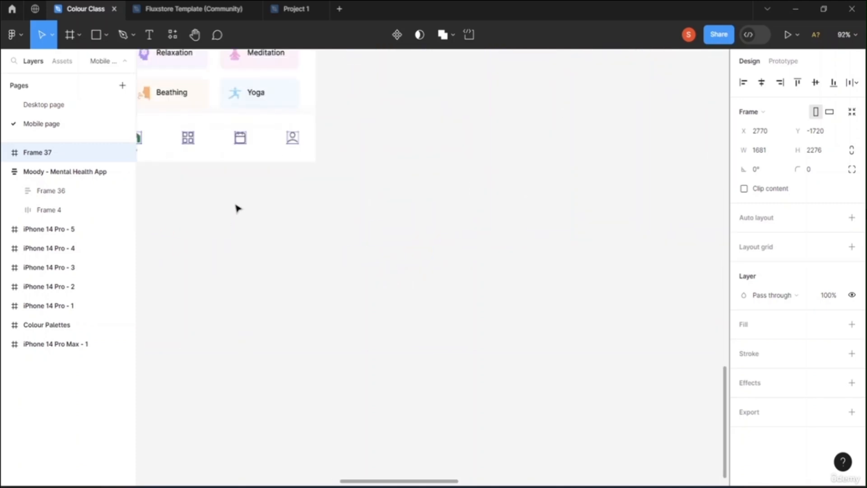
{"action": "left_click_drag", "start_coordinate": [230, 218], "coordinate": [279, 318]}
{"action": "scroll", "coordinate": [350, 253], "scroll_direction": "up", "scroll_amount": 8}
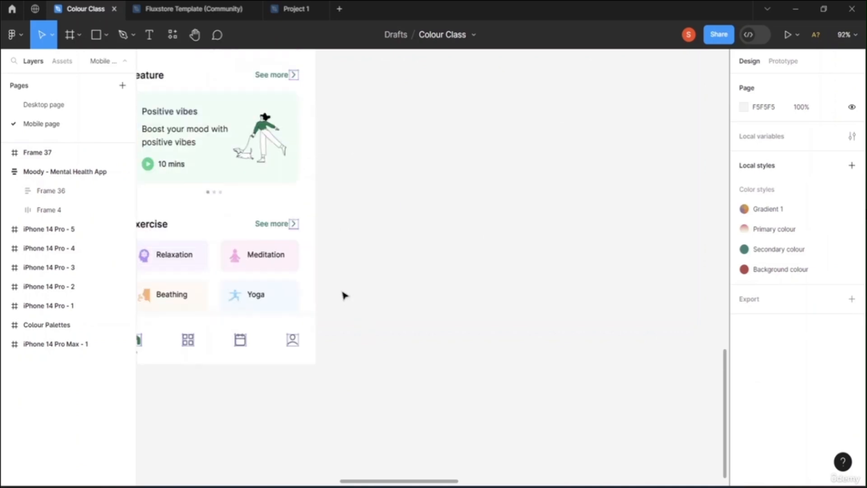
{"action": "scroll", "coordinate": [342, 287], "scroll_direction": "down", "scroll_amount": 6}
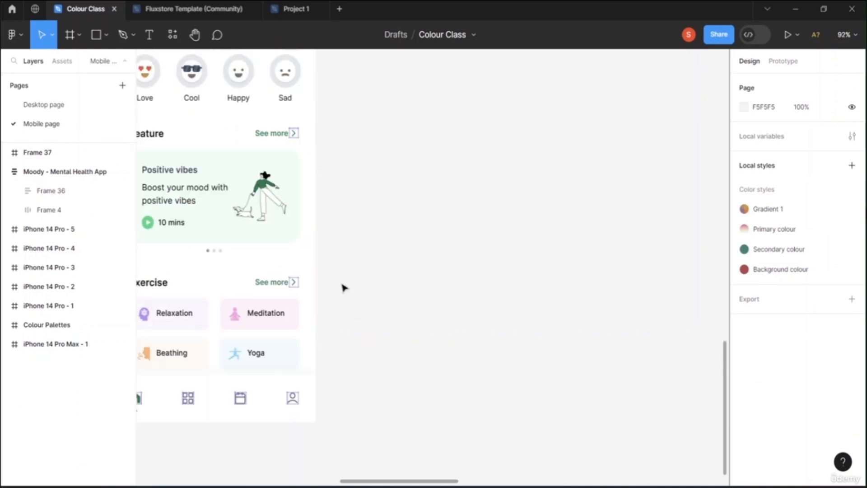
{"action": "scroll", "coordinate": [343, 287], "scroll_direction": "down", "scroll_amount": 4}
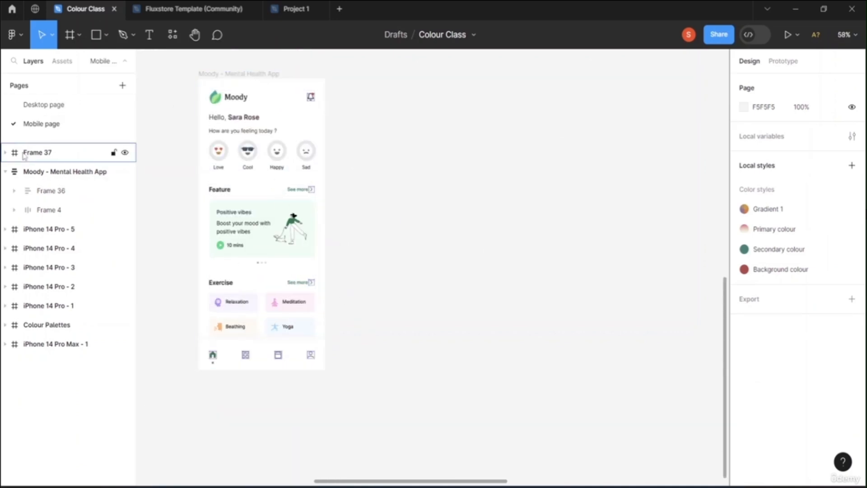
{"action": "left_click", "coordinate": [209, 88]}
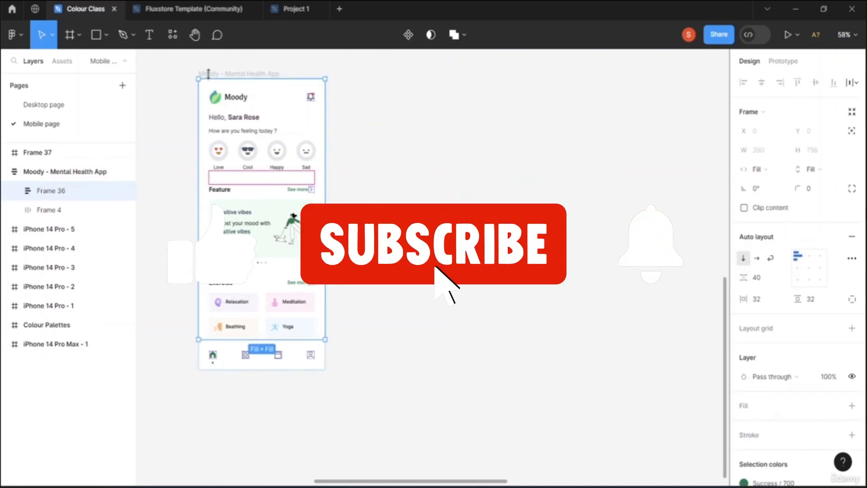
{"action": "left_click", "coordinate": [209, 74]}
{"action": "left_click_drag", "start_coordinate": [209, 73], "coordinate": [380, 122]}
{"action": "left_click", "coordinate": [540, 136]}
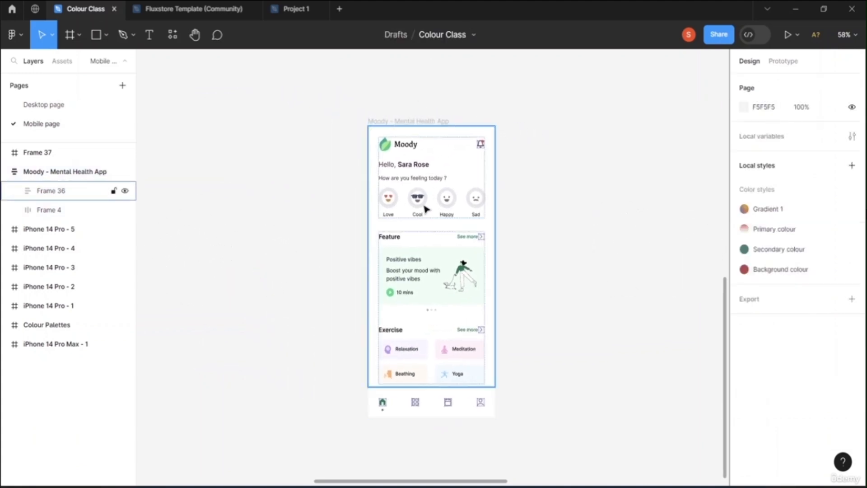
Step: Select Frame 35, which holds the Feature and Exercise sections of the Moody screen, and inspect its nested frames
{"action": "left_click", "coordinate": [392, 206]}
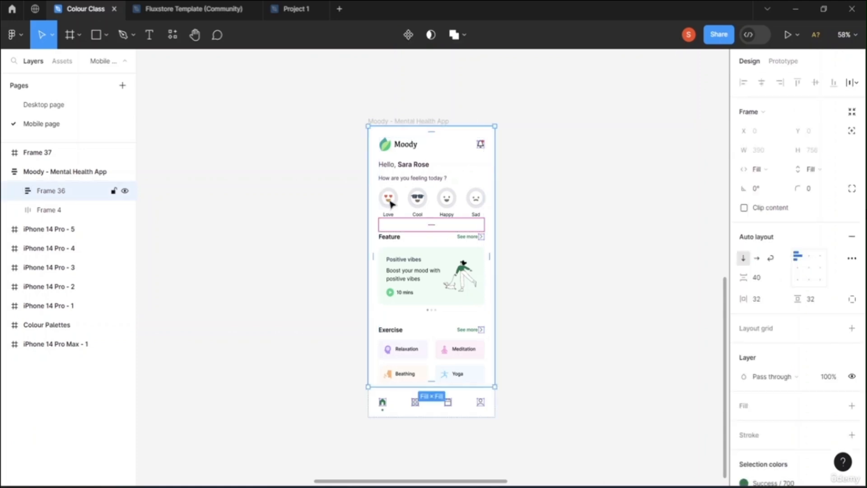
{"action": "left_click", "coordinate": [389, 202]}
{"action": "left_click", "coordinate": [388, 200]}
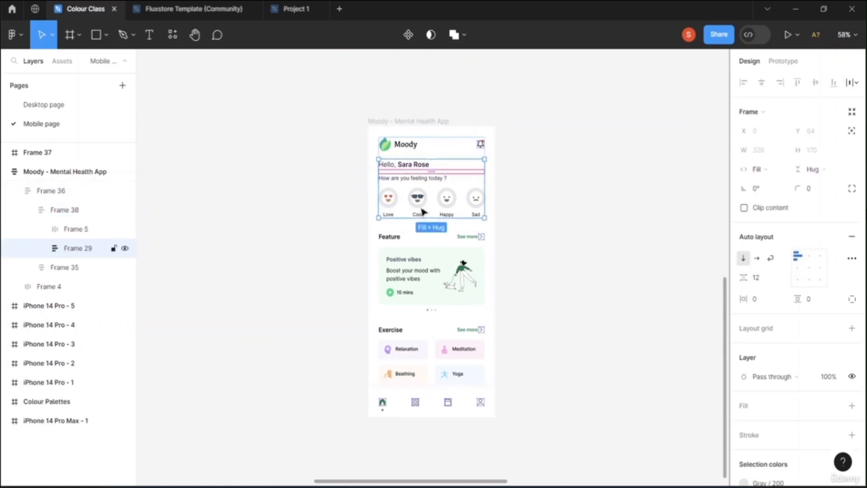
{"action": "left_click", "coordinate": [433, 236]}
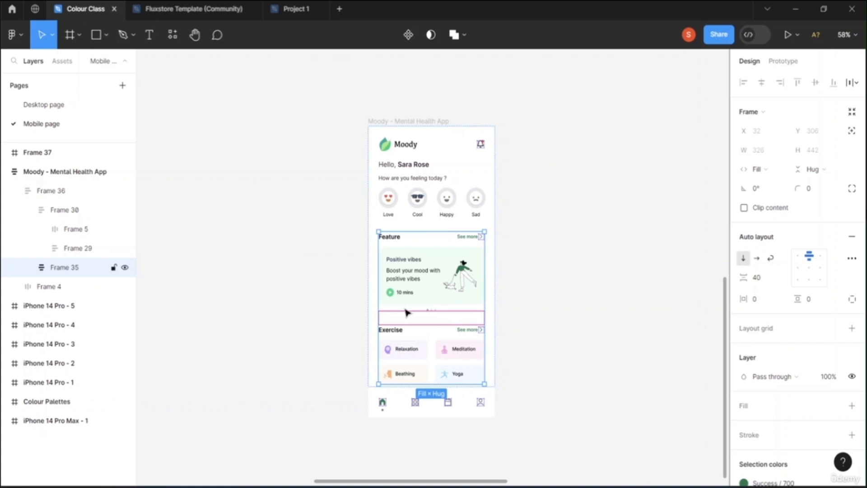
{"action": "left_click", "coordinate": [28, 268]}
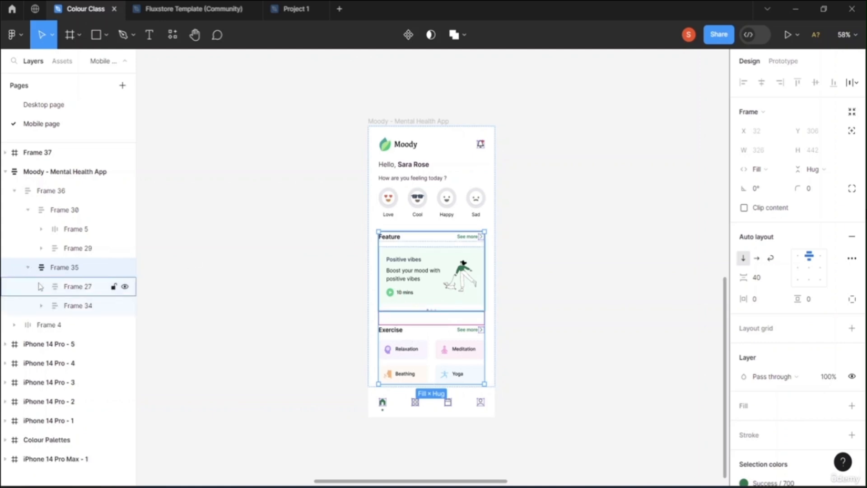
{"action": "left_click", "coordinate": [41, 286]}
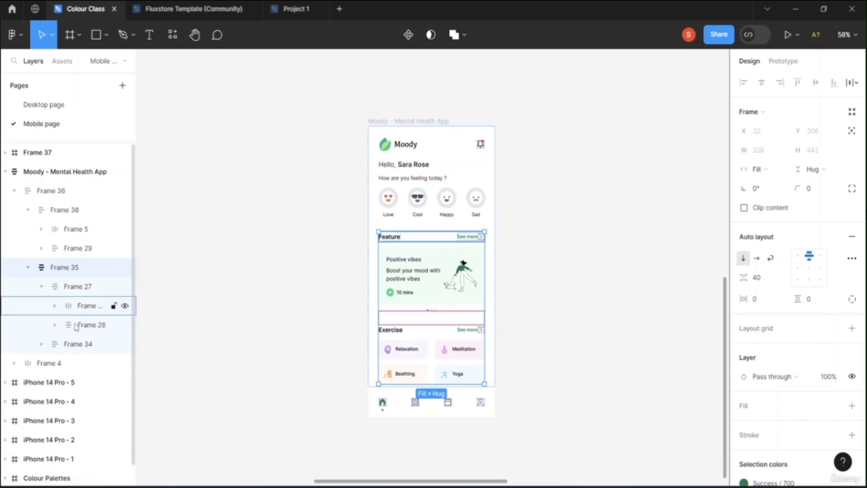
{"action": "left_click", "coordinate": [40, 287]}
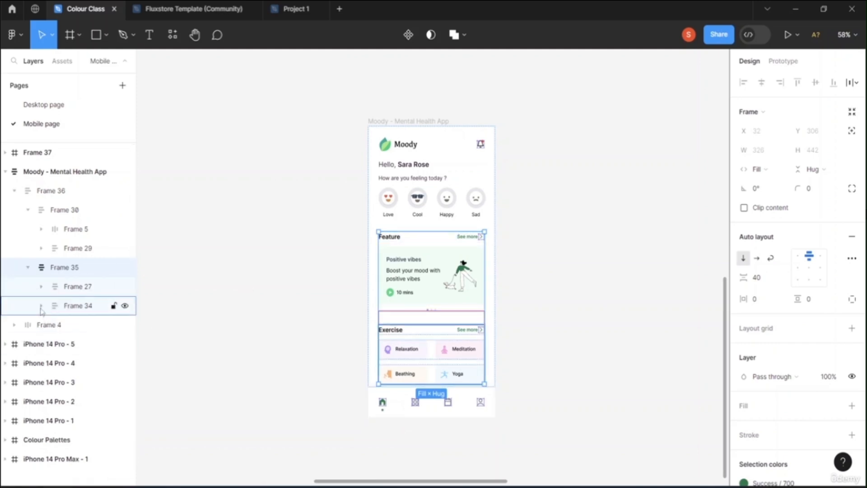
{"action": "left_click", "coordinate": [28, 267]}
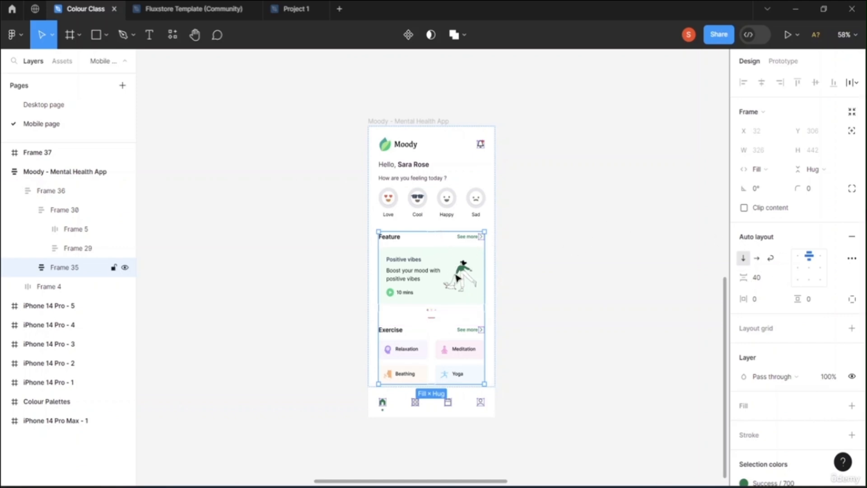
Step: Add a fill to Frame 35 and change its type from solid colour to Image, keeping the Fill scaling mode
{"action": "scroll", "coordinate": [786, 357], "scroll_direction": "down", "scroll_amount": 5}
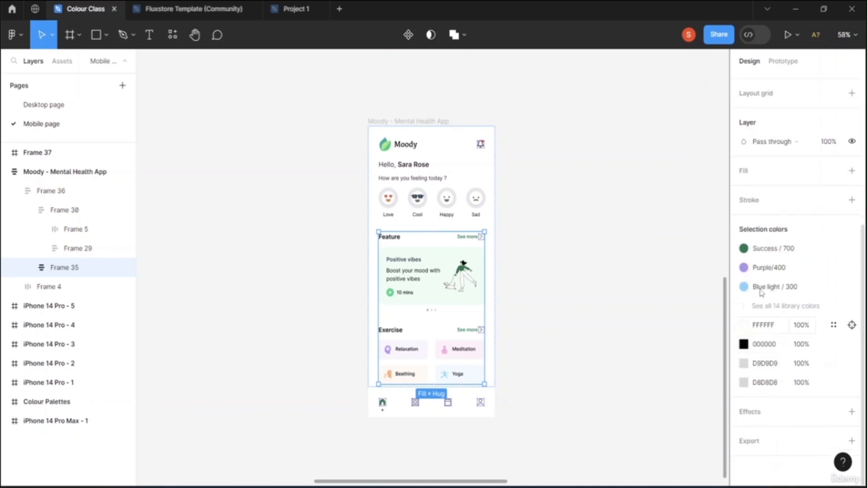
{"action": "scroll", "coordinate": [760, 249], "scroll_direction": "up", "scroll_amount": 2}
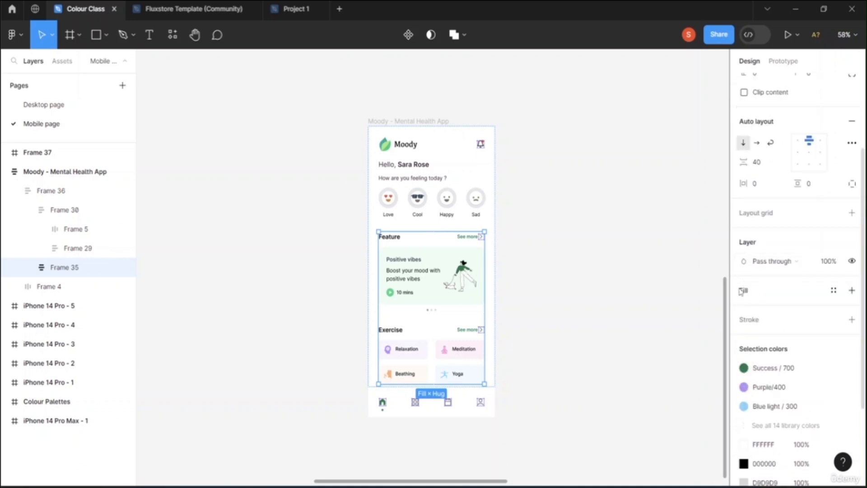
{"action": "left_click", "coordinate": [744, 291]}
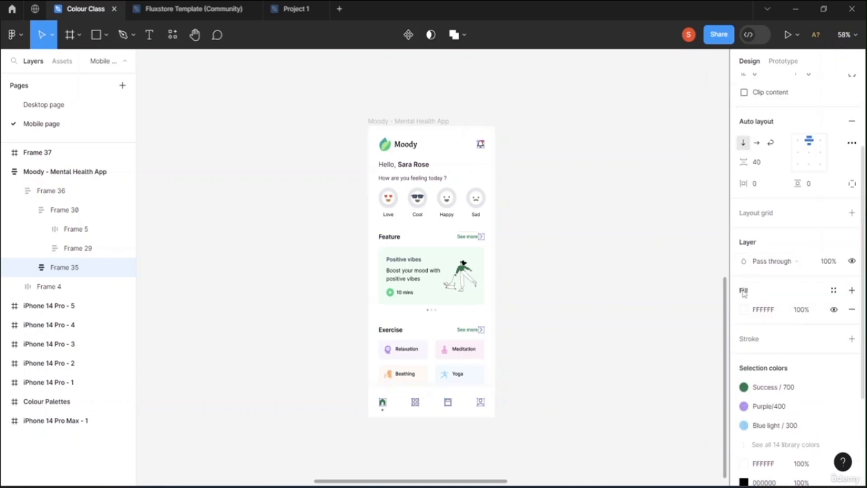
{"action": "left_click", "coordinate": [834, 290]}
{"action": "left_click", "coordinate": [834, 293]}
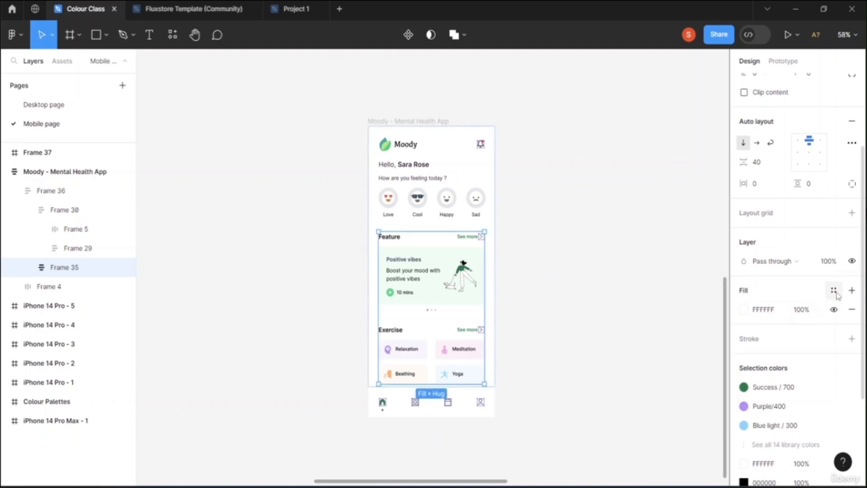
{"action": "left_click", "coordinate": [743, 310]}
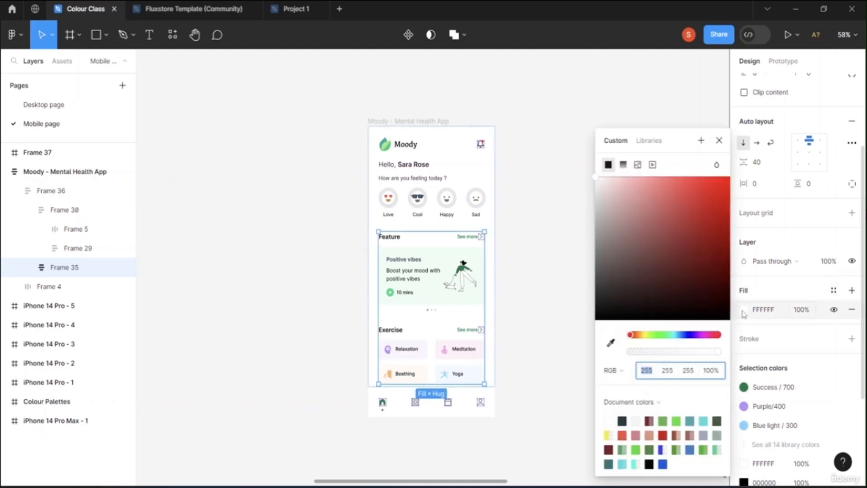
{"action": "left_click", "coordinate": [637, 166]}
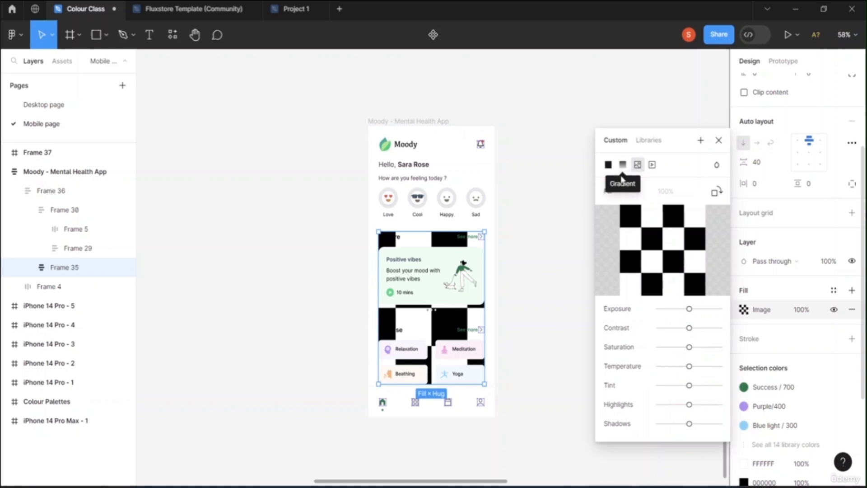
{"action": "mouse_move", "coordinate": [612, 290]}
{"action": "left_click", "coordinate": [610, 191]}
{"action": "left_click", "coordinate": [543, 220]}
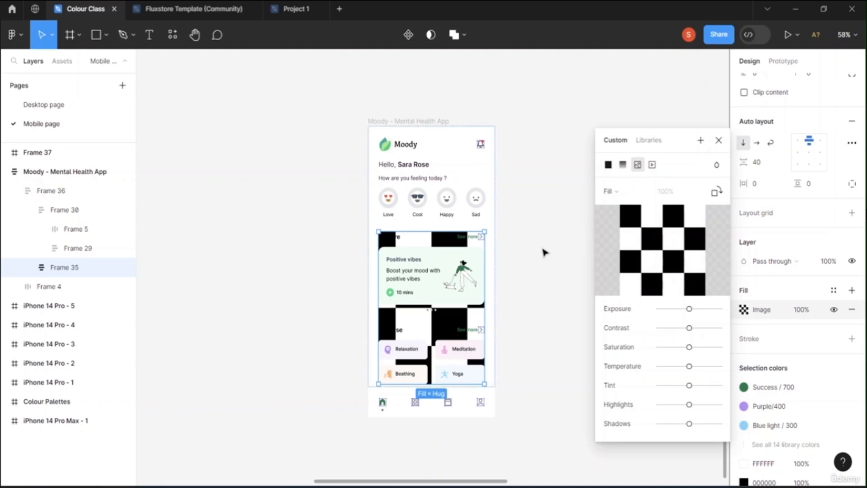
Step: Select the child frames Frame 27 and Frame 34 together and give them a fill of type Image
{"action": "key", "text": "Return"}
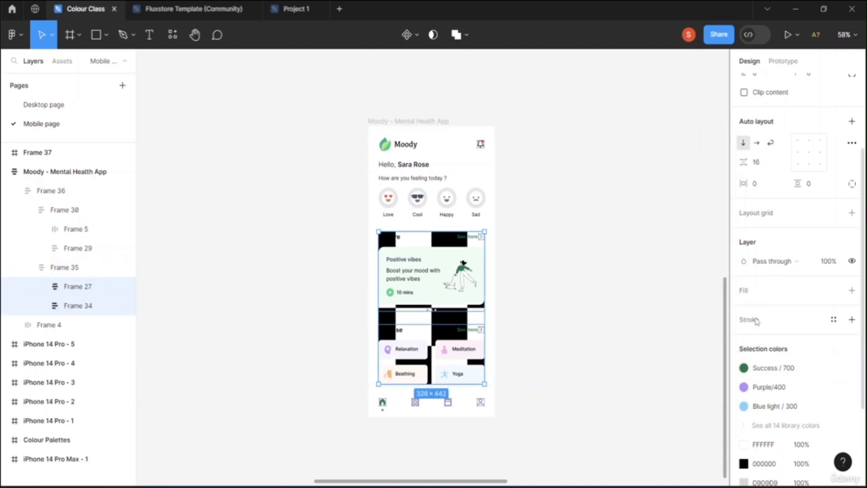
{"action": "left_click", "coordinate": [745, 292]}
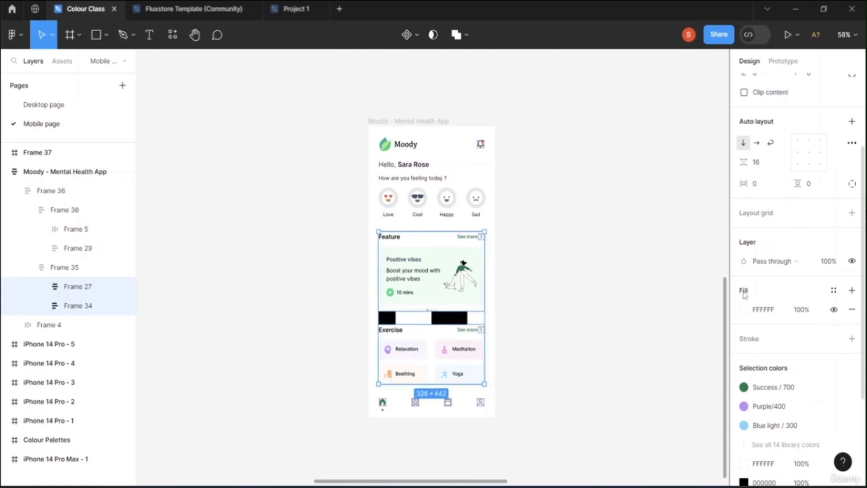
{"action": "left_click", "coordinate": [743, 310]}
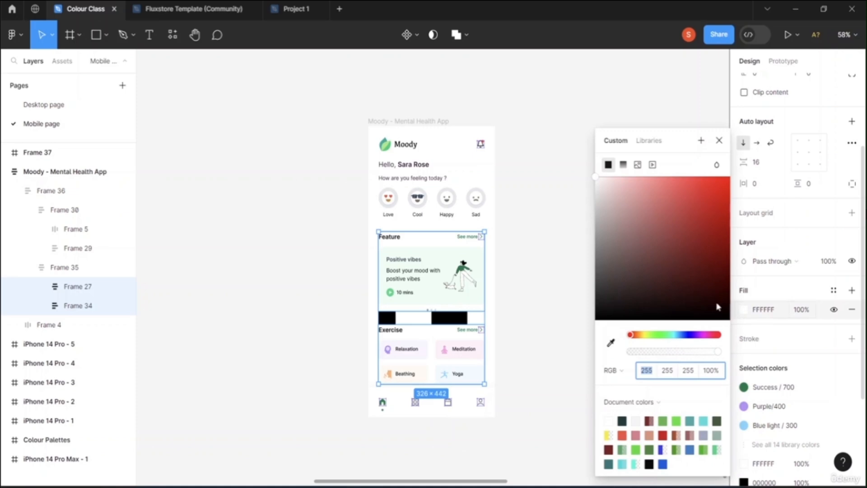
{"action": "left_click", "coordinate": [638, 165]}
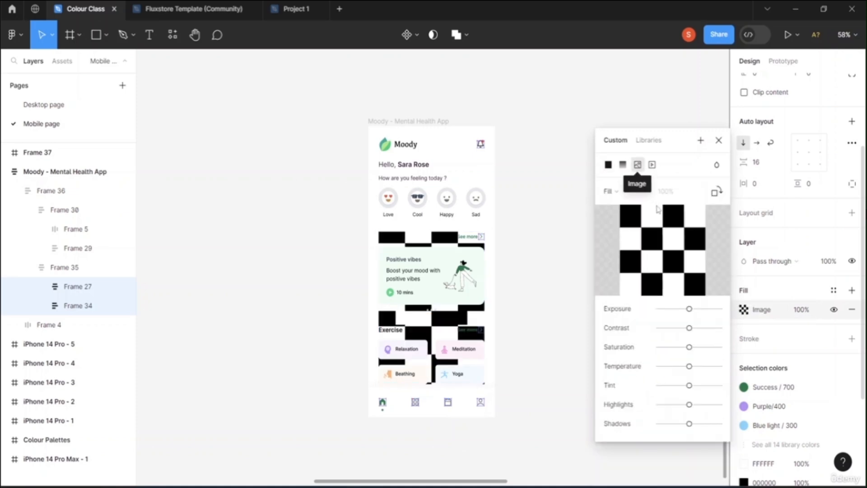
Step: Load the skull picture download (3) from the Downloads folder as the image fill of Frame 27 and Frame 34
{"action": "left_click", "coordinate": [660, 251]}
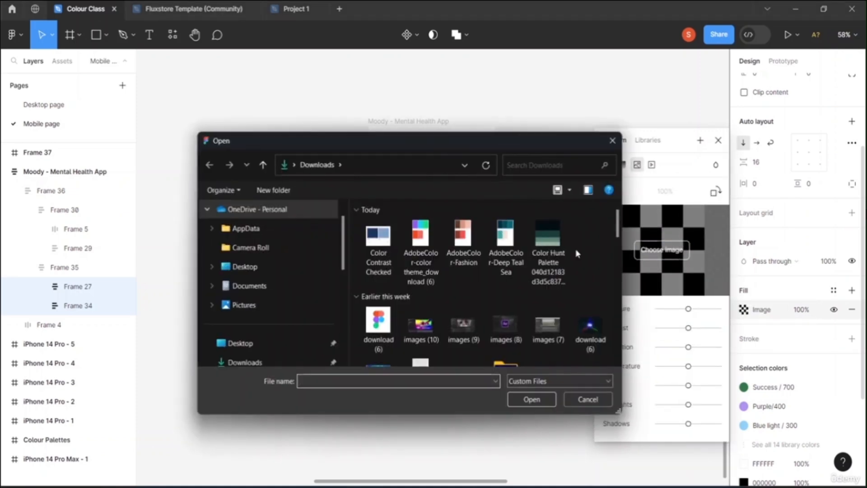
{"action": "scroll", "coordinate": [423, 293], "scroll_direction": "up", "scroll_amount": 3}
{"action": "scroll", "coordinate": [433, 280], "scroll_direction": "down", "scroll_amount": 6}
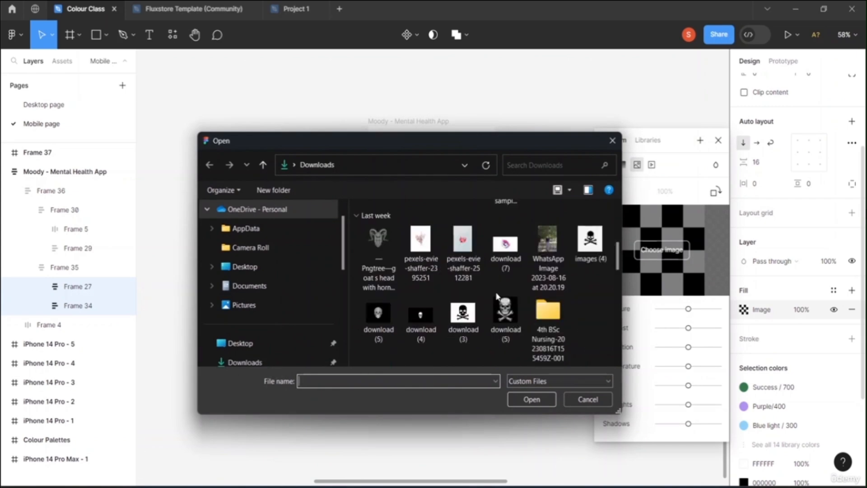
{"action": "left_click", "coordinate": [461, 231]}
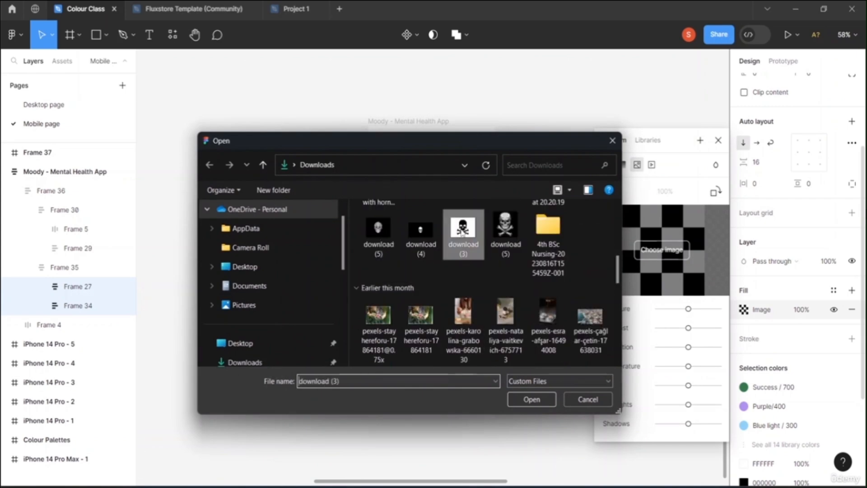
{"action": "left_click", "coordinate": [530, 400]}
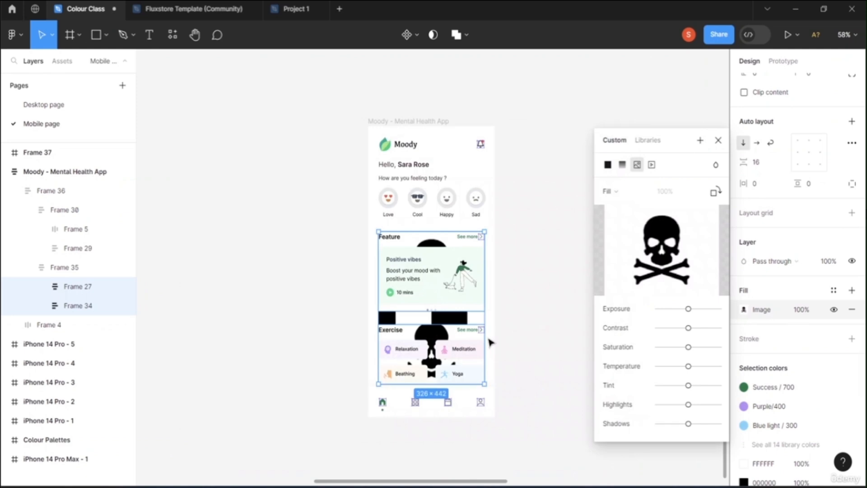
Step: Pull the Positive vibes card, Frame 28, out of the Moody screen onto the canvas to its right
{"action": "left_click", "coordinate": [459, 273]}
{"action": "left_click", "coordinate": [459, 273]}
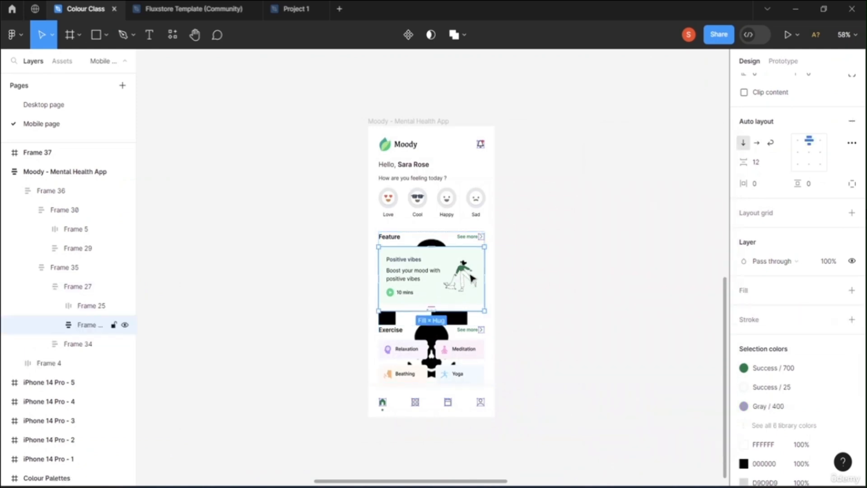
{"action": "left_click_drag", "start_coordinate": [470, 277], "coordinate": [648, 266]}
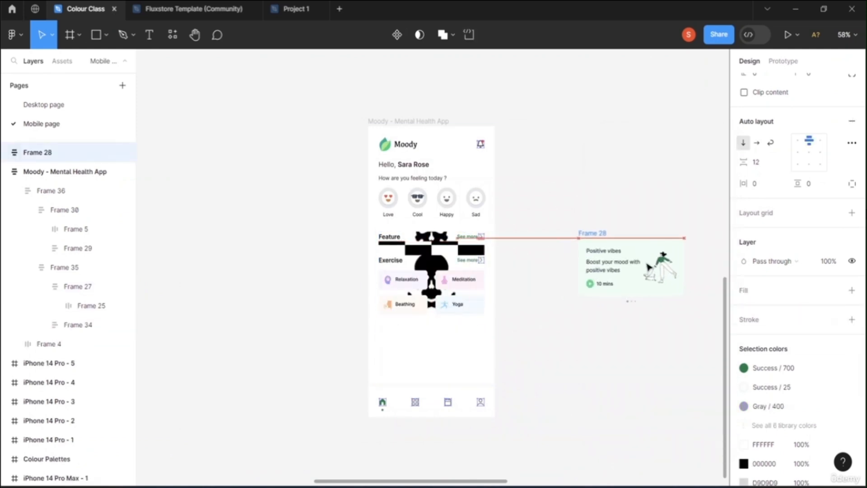
Step: Try to move the Exercise section, Frame 34, down into the empty area above the Moody screen's bottom navigation
{"action": "left_click", "coordinate": [429, 364]}
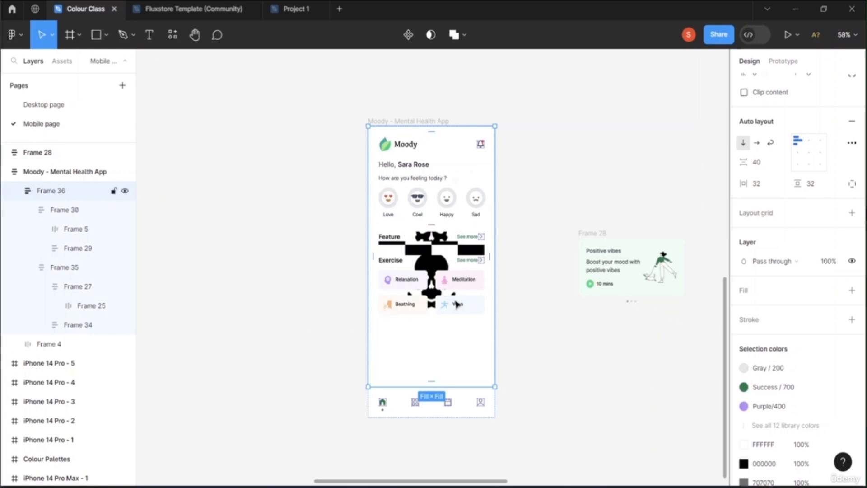
{"action": "left_click", "coordinate": [400, 307]}
{"action": "left_click_drag", "start_coordinate": [400, 307], "coordinate": [409, 355]}
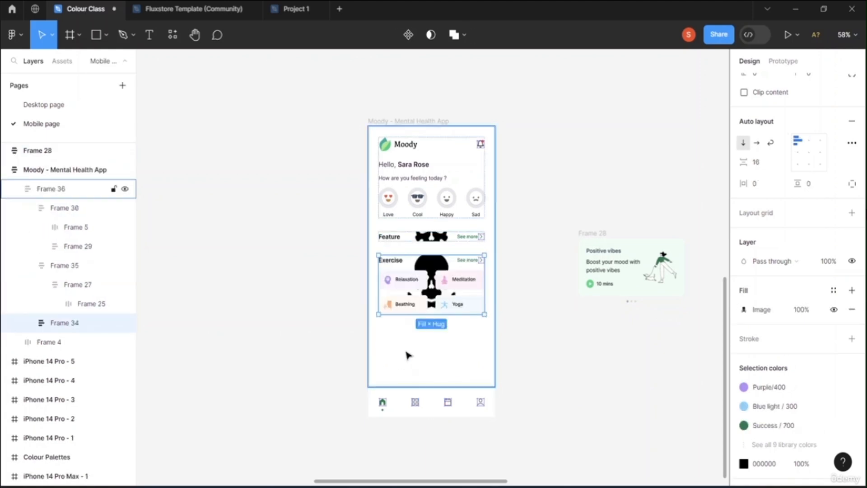
{"action": "left_click", "coordinate": [435, 239]}
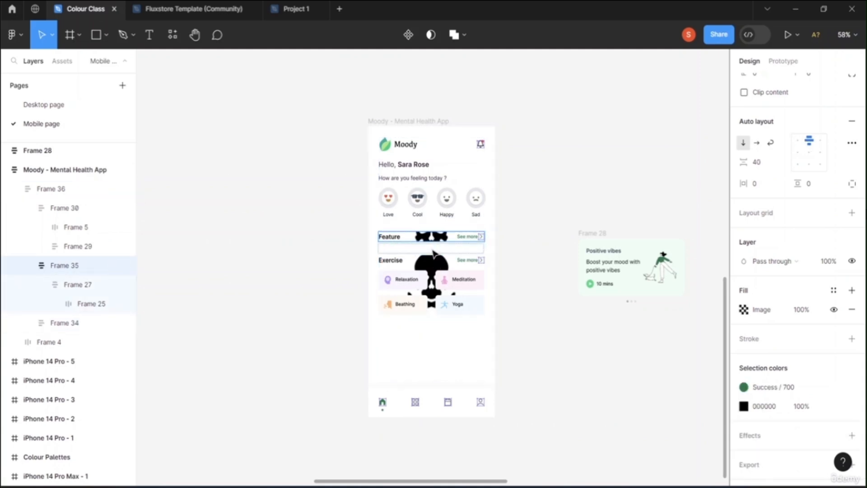
{"action": "left_click", "coordinate": [460, 351]}
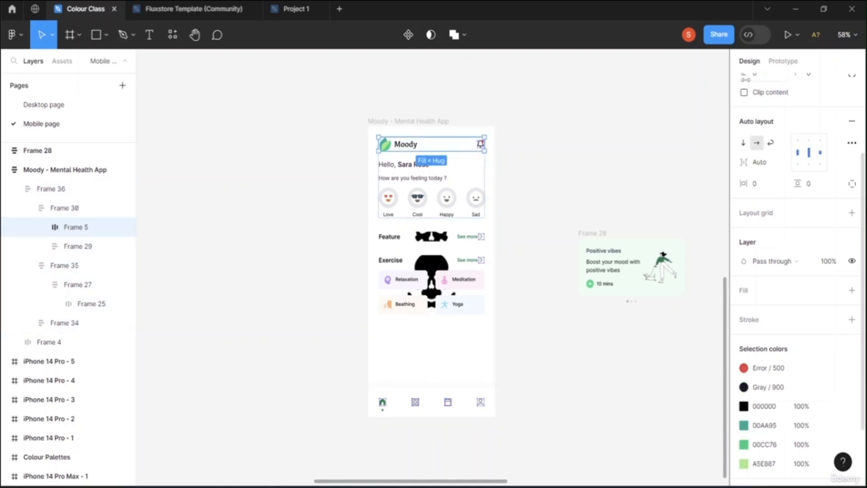
Step: Draw an ellipse about 145 × 137 in the empty area below the Exercise section of the Moody screen
{"action": "left_click", "coordinate": [96, 34]}
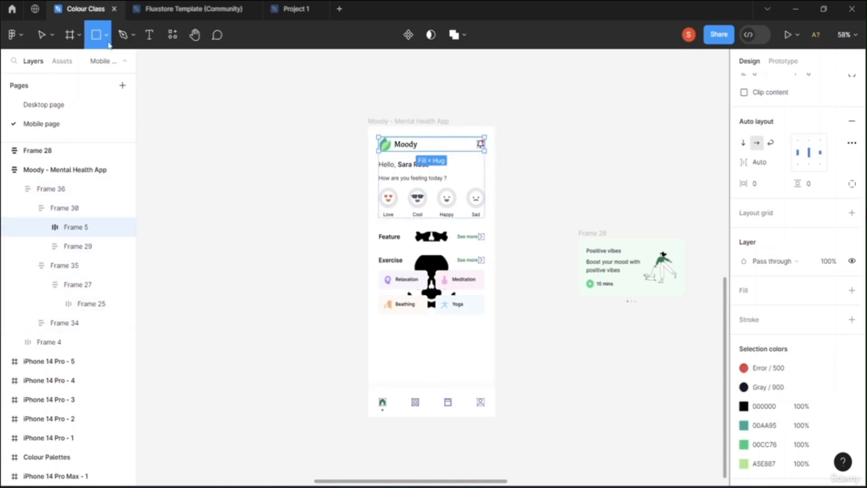
{"action": "left_click", "coordinate": [107, 35]}
{"action": "left_click", "coordinate": [97, 106]}
{"action": "left_click_drag", "start_coordinate": [402, 331], "coordinate": [450, 382]}
{"action": "right_click", "coordinate": [409, 349]}
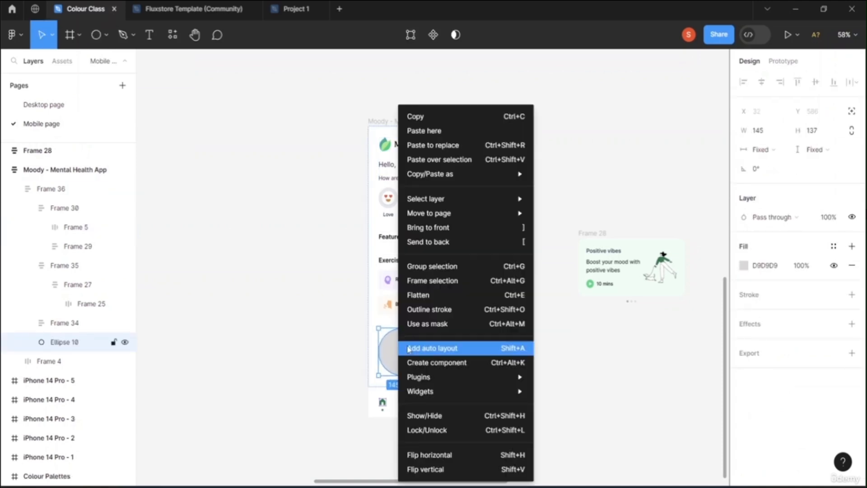
{"action": "left_click", "coordinate": [578, 326]}
Step: Give the ellipse an Image fill using the picture images (8) from the Downloads folder
{"action": "left_click", "coordinate": [743, 267]}
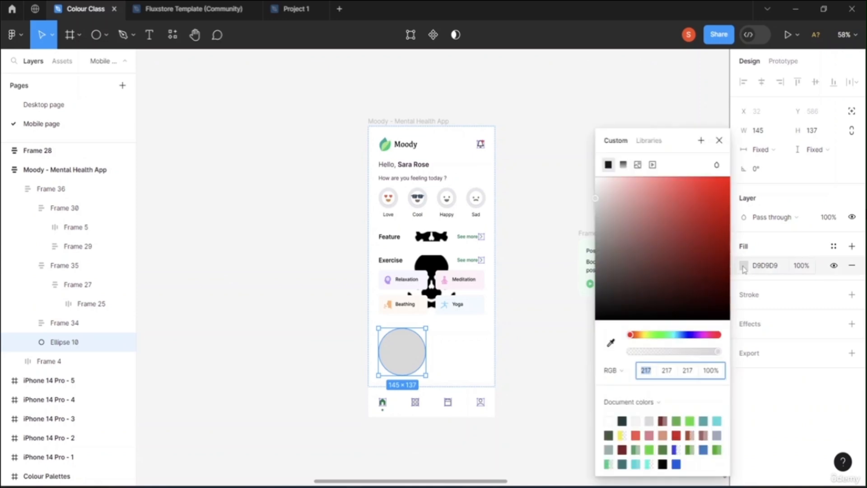
{"action": "left_click", "coordinate": [637, 164]}
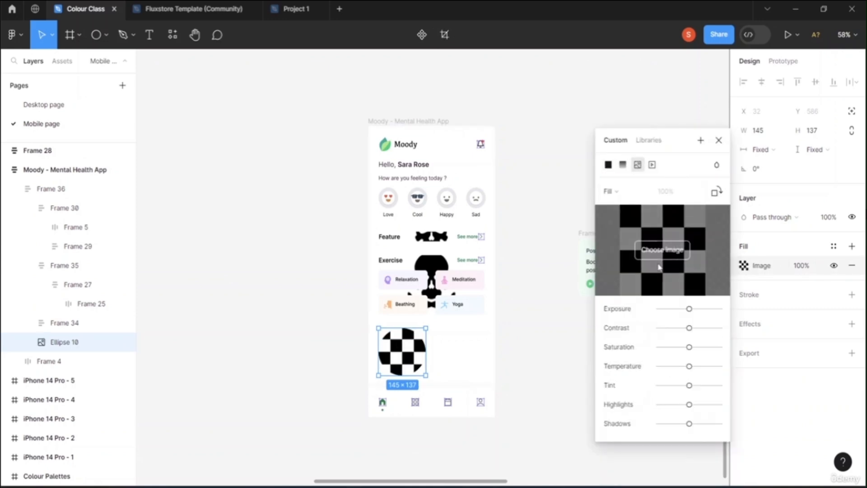
{"action": "left_click", "coordinate": [662, 248]}
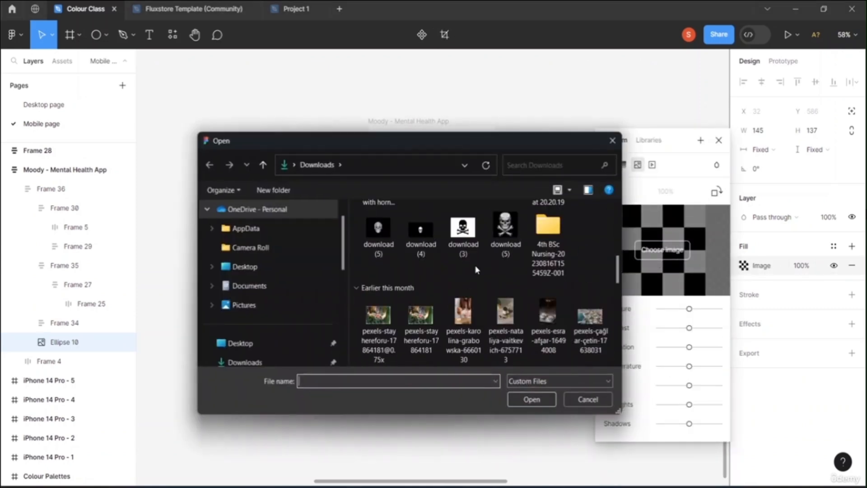
{"action": "scroll", "coordinate": [520, 289], "scroll_direction": "down", "scroll_amount": 2}
{"action": "scroll", "coordinate": [560, 307], "scroll_direction": "up", "scroll_amount": 2}
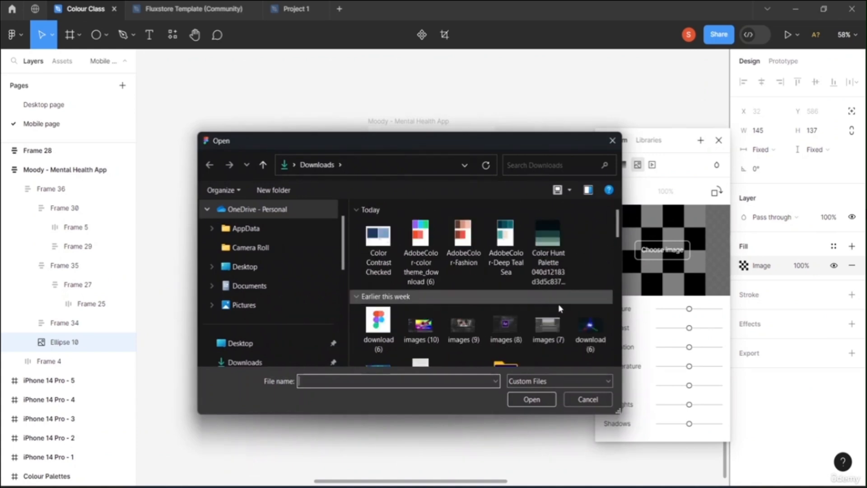
{"action": "left_click", "coordinate": [505, 334]}
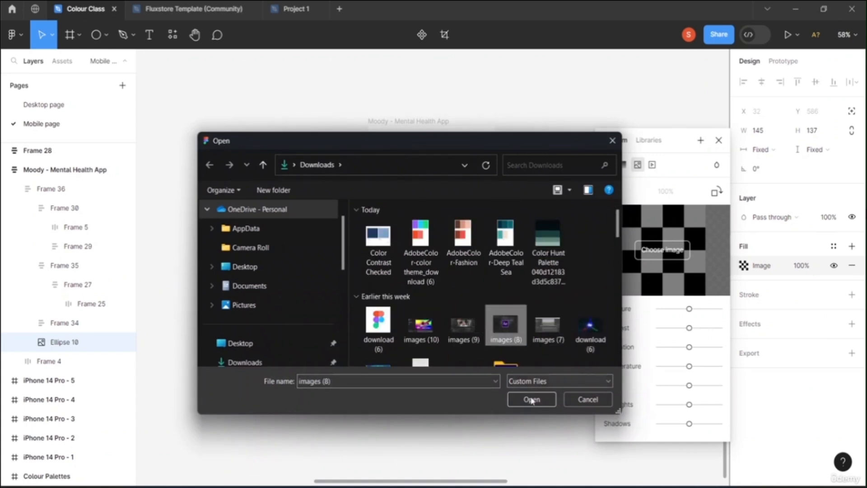
{"action": "left_click", "coordinate": [532, 399]}
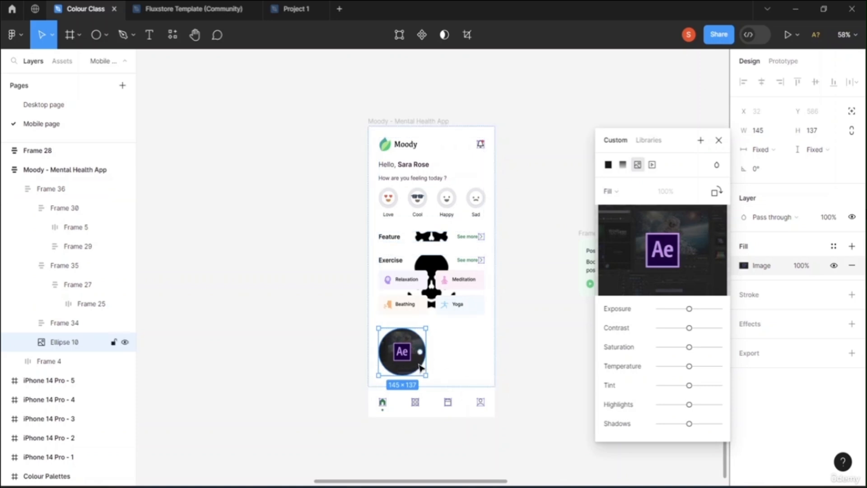
{"action": "left_click", "coordinate": [451, 348]}
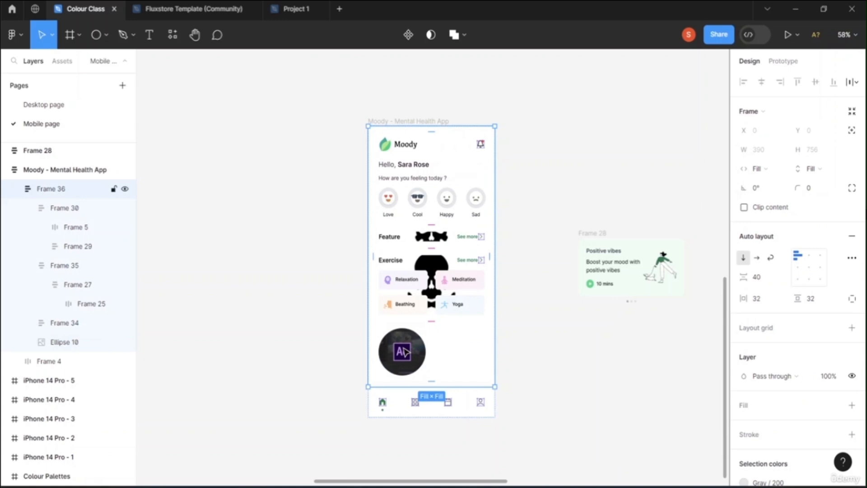
Step: Delete the Positive vibes card beside the Moody screen, including its leftover Frame 28
{"action": "left_click", "coordinate": [610, 265]}
{"action": "key", "text": "Delete"}
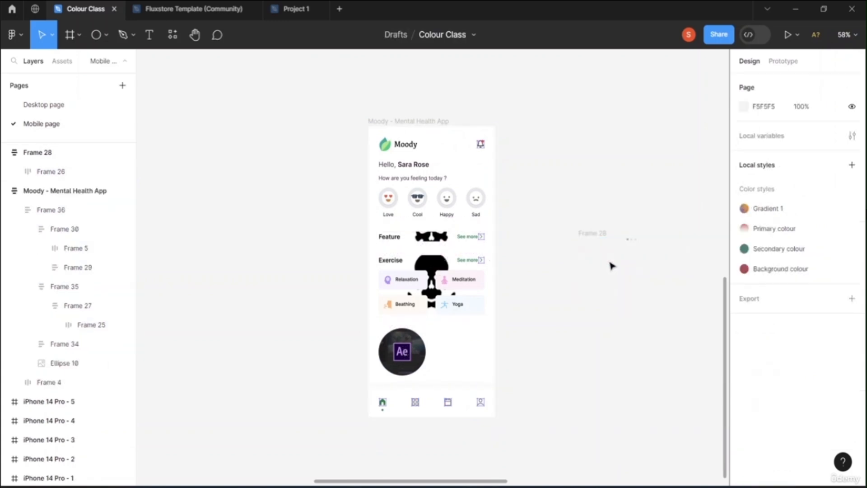
{"action": "left_click", "coordinate": [603, 233]}
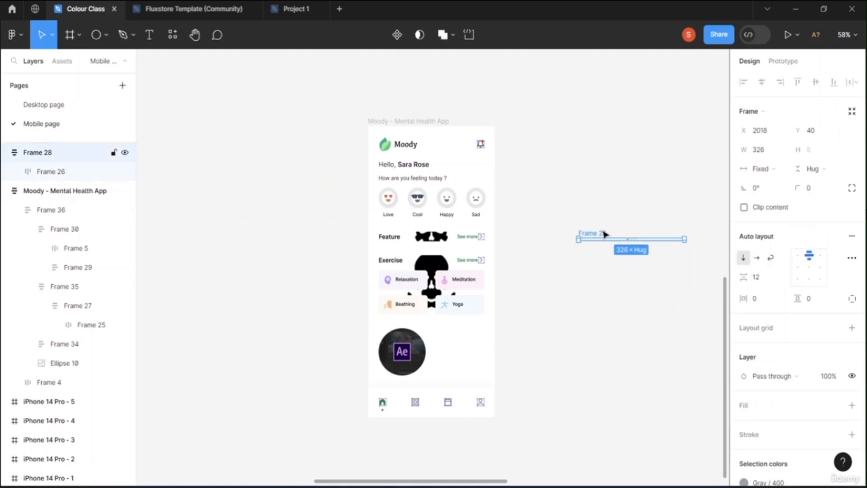
{"action": "key", "text": "Delete"}
Step: Add an Image fill to Frame 36 of the Moody screen using the Figma logo picture download (6)
{"action": "left_click", "coordinate": [492, 321]}
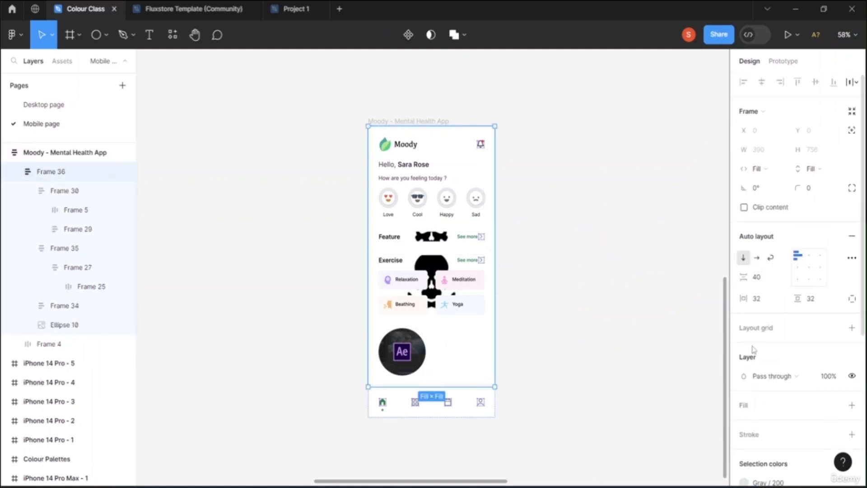
{"action": "scroll", "coordinate": [759, 388], "scroll_direction": "down", "scroll_amount": 3}
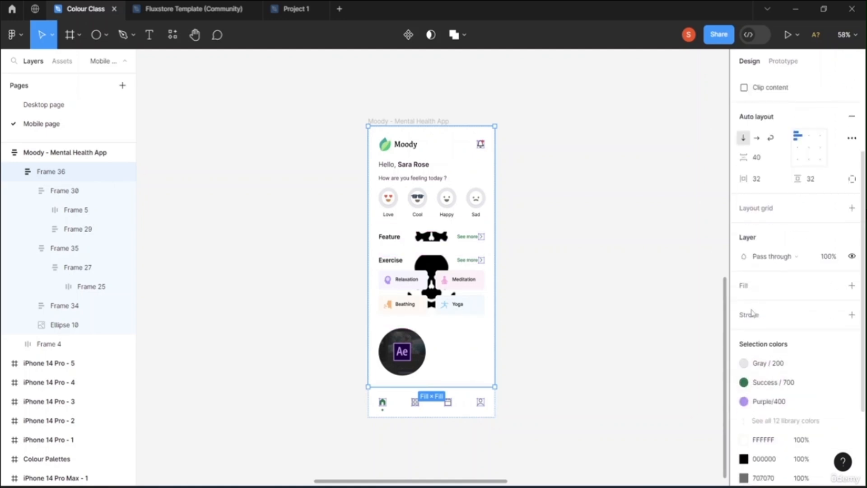
{"action": "left_click", "coordinate": [742, 286]}
{"action": "left_click", "coordinate": [744, 307]}
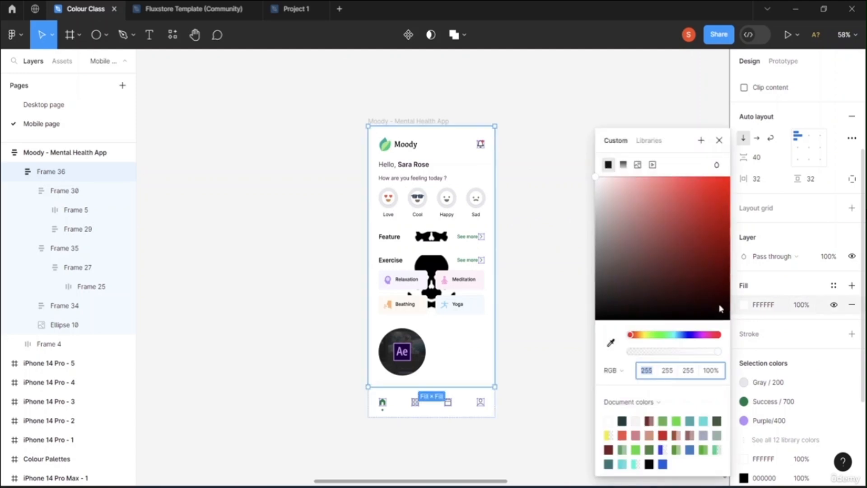
{"action": "left_click", "coordinate": [638, 165]}
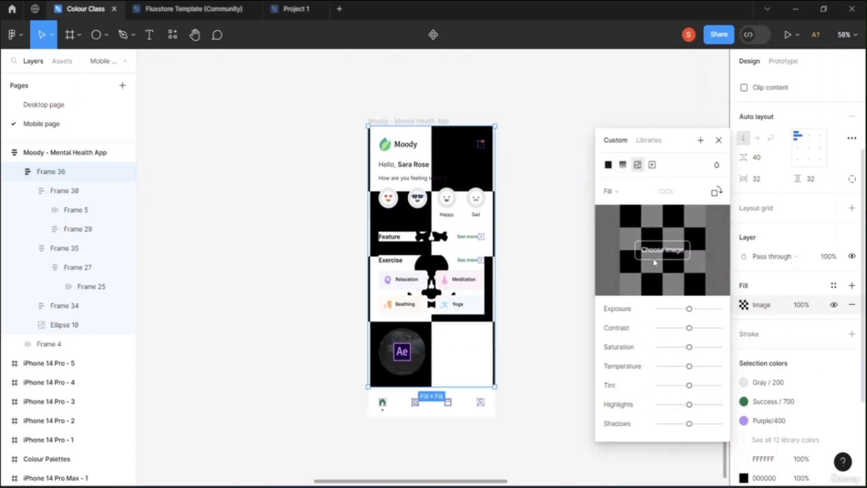
{"action": "left_click", "coordinate": [651, 260]}
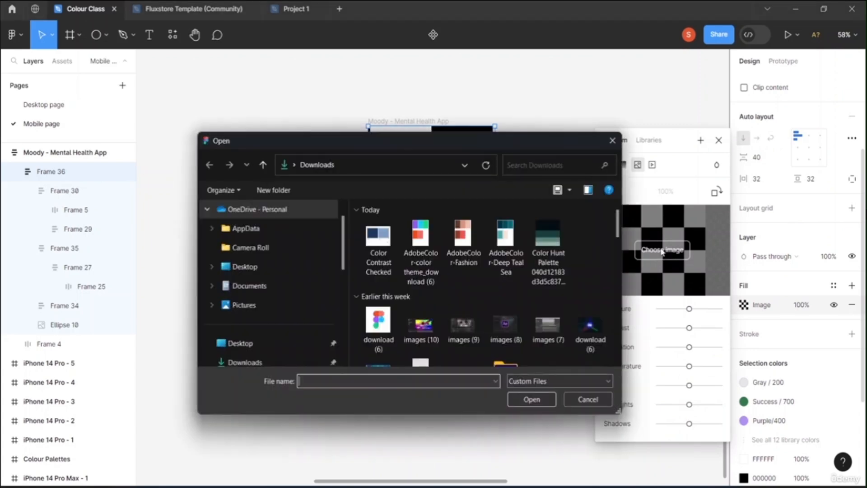
{"action": "left_click", "coordinate": [387, 324]}
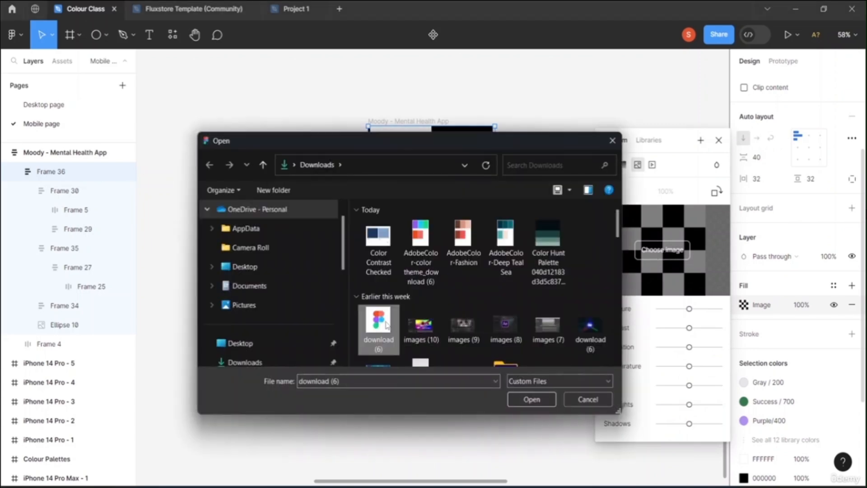
{"action": "left_click", "coordinate": [554, 398]}
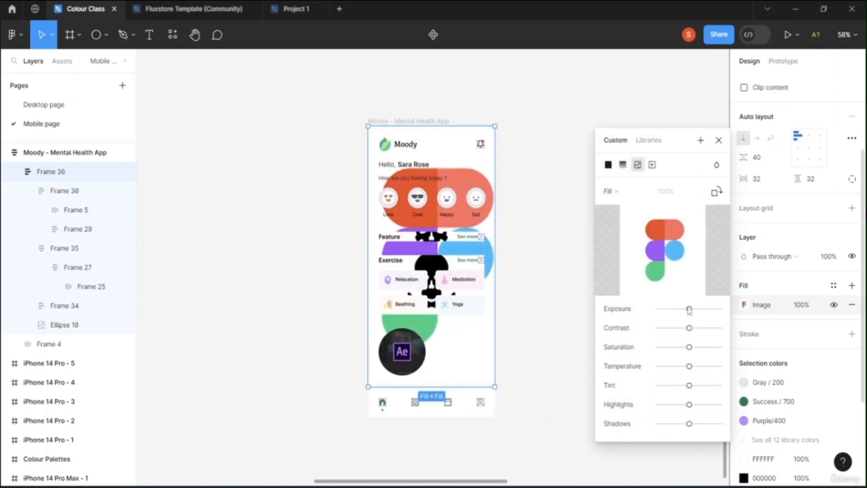
Step: Adjust Frame 36's image fill: lower exposure, contrast, temperature and tint, and raise saturation, highlights and shadows
{"action": "left_click_drag", "start_coordinate": [689, 309], "coordinate": [700, 354]}
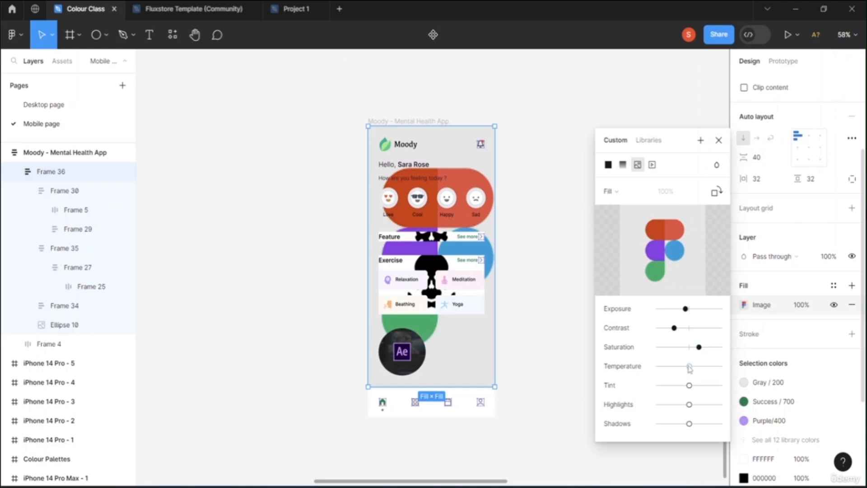
{"action": "mouse_move", "coordinate": [690, 368]}
{"action": "left_mouse_down"}
{"action": "mouse_move", "coordinate": [703, 370]}
{"action": "mouse_move", "coordinate": [681, 365]}
{"action": "left_mouse_up"}
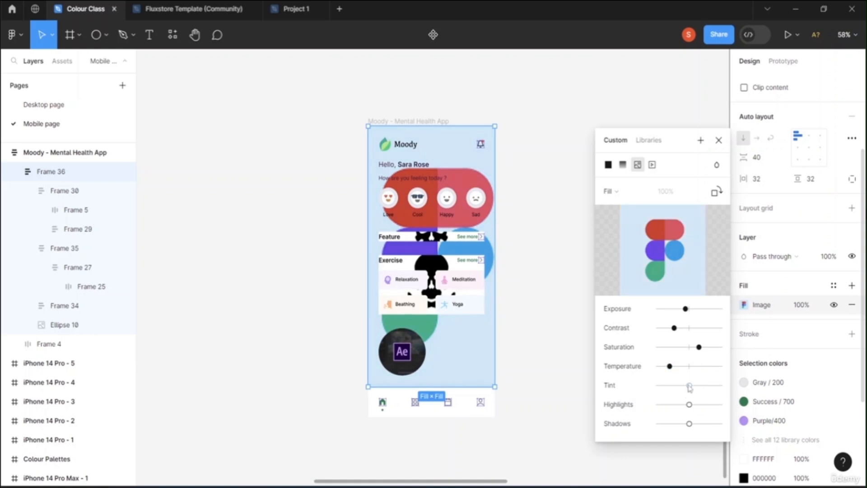
{"action": "left_click_drag", "start_coordinate": [689, 385], "coordinate": [677, 385]}
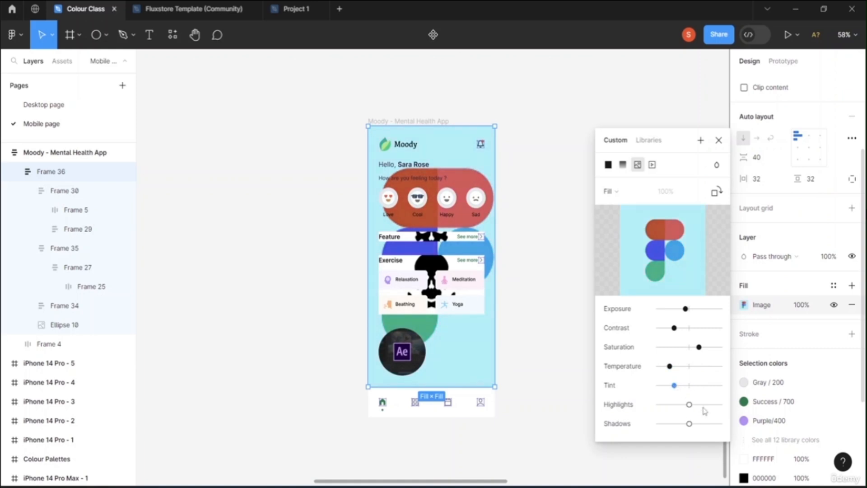
{"action": "mouse_move", "coordinate": [674, 387]}
{"action": "left_mouse_down"}
{"action": "mouse_move", "coordinate": [704, 387]}
{"action": "mouse_move", "coordinate": [685, 387]}
{"action": "left_mouse_up"}
{"action": "left_click_drag", "start_coordinate": [688, 406], "coordinate": [694, 424]}
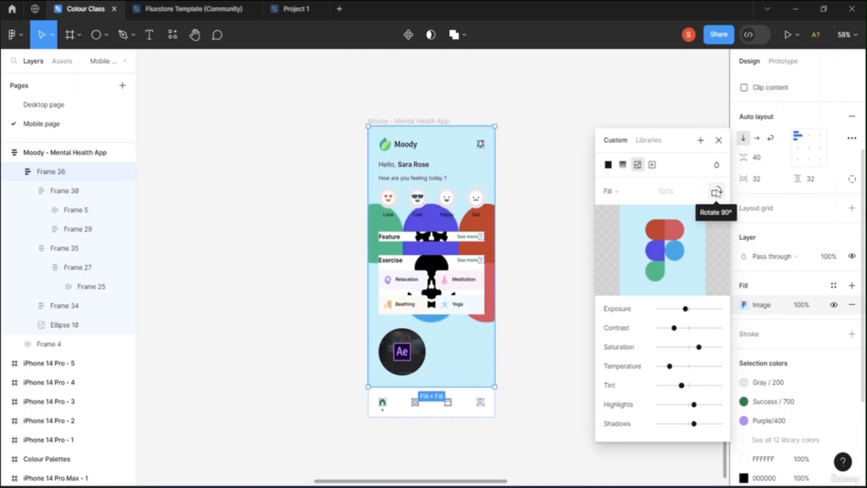
Step: Rotate Frame 36's image fill in 90° increments until the Figma logo is upside down
{"action": "left_click", "coordinate": [717, 193]}
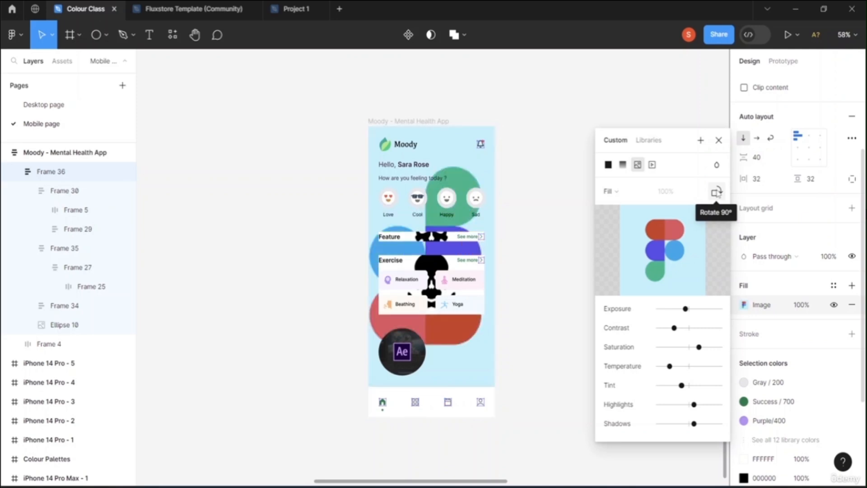
{"action": "left_click", "coordinate": [717, 193]}
{"action": "left_click", "coordinate": [716, 193]}
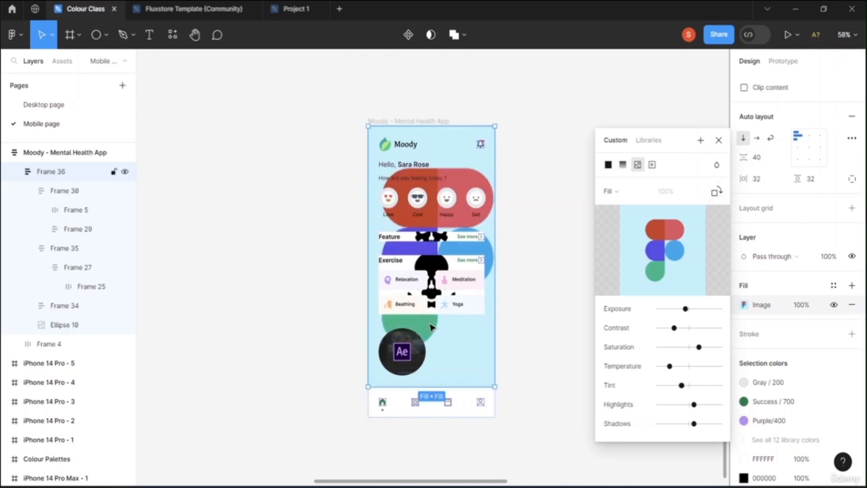
{"action": "left_click", "coordinate": [716, 192]}
{"action": "left_click", "coordinate": [717, 192]}
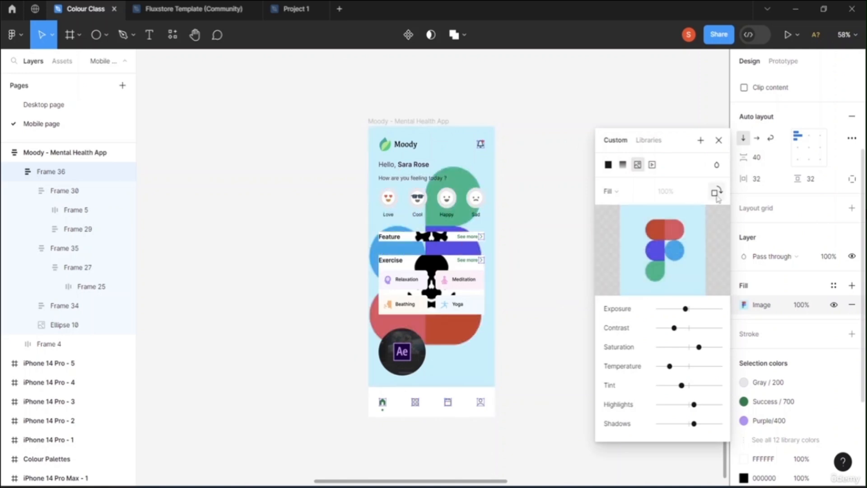
{"action": "left_click", "coordinate": [527, 162]}
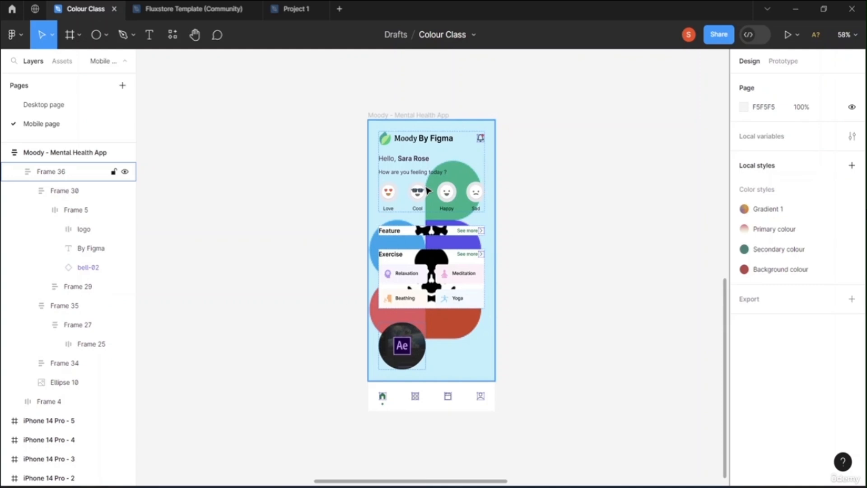
Step: Add a text box about 331 × 23 reading "FEATURED BY FIGMA" at the top of Frame 36, above the Moody header
{"action": "left_click", "coordinate": [439, 140]}
{"action": "left_click", "coordinate": [149, 35]}
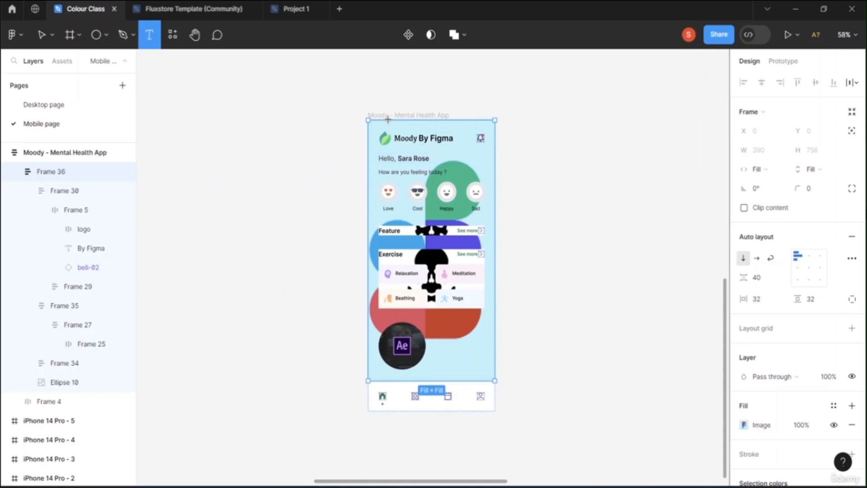
{"action": "left_click_drag", "start_coordinate": [399, 131], "coordinate": [493, 132]}
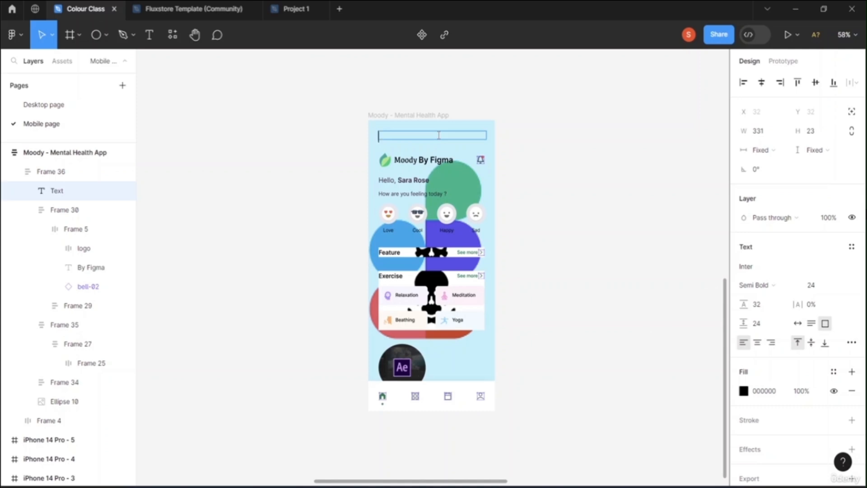
{"action": "type", "text": "FEATURED B"}
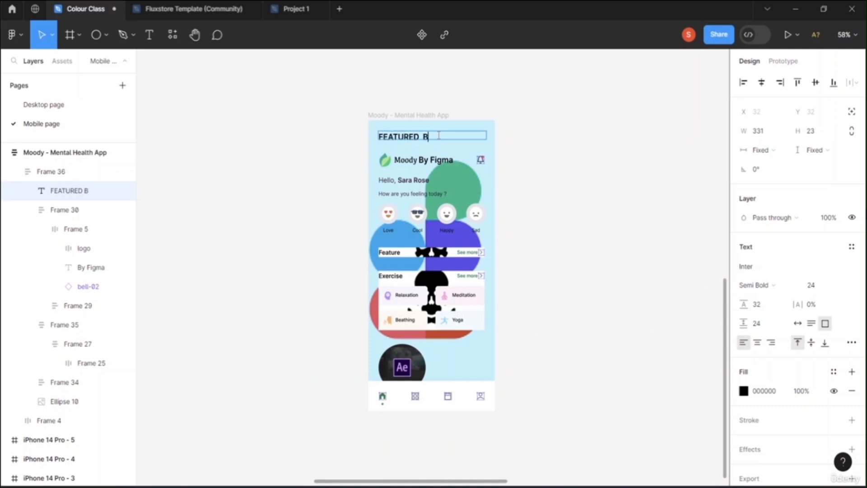
{"action": "type", "text": "Y FIGMA"}
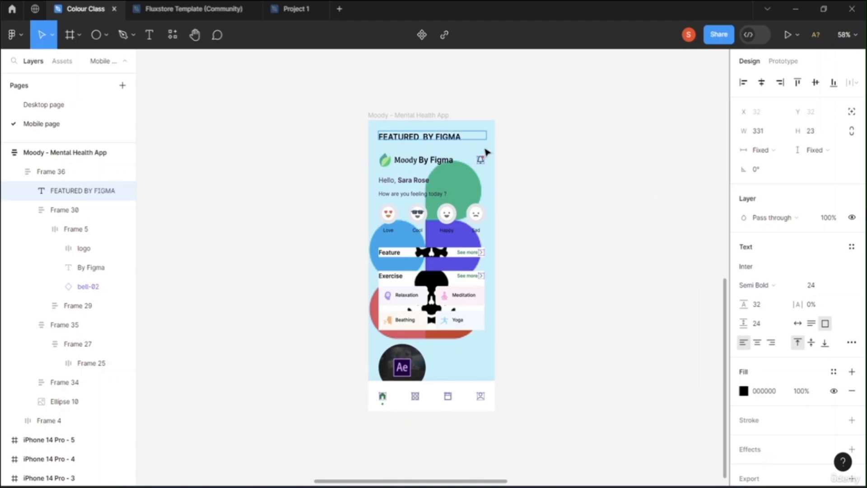
{"action": "key", "text": "Escape"}
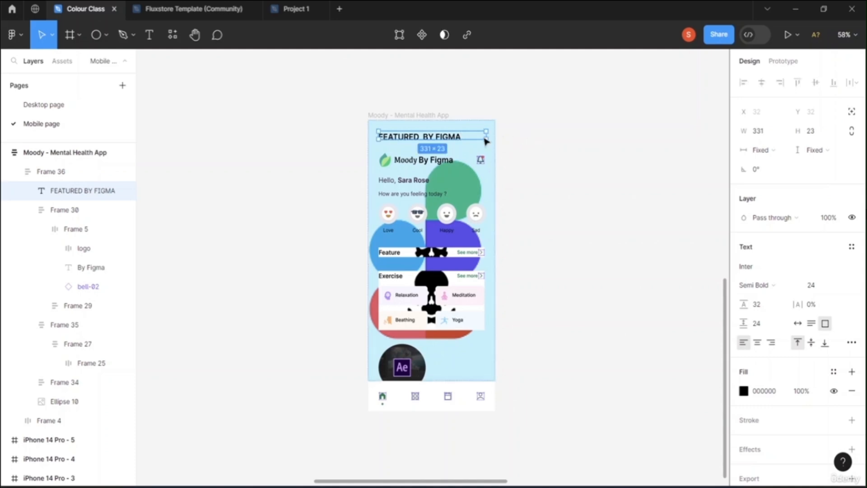
Step: Resize the FEATURED BY FIGMA text box to about 313 × 32, and select Frame 36
{"action": "left_click_drag", "start_coordinate": [486, 138], "coordinate": [459, 136]}
{"action": "double_click", "coordinate": [458, 137]}
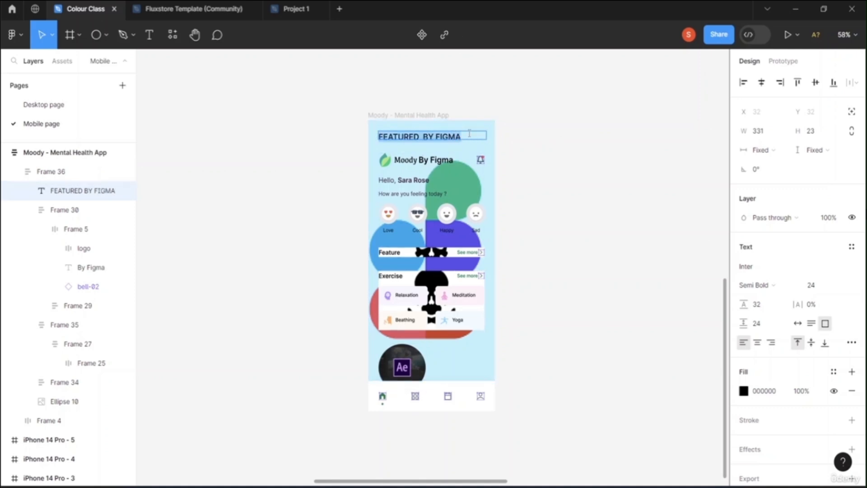
{"action": "key", "text": "Escape"}
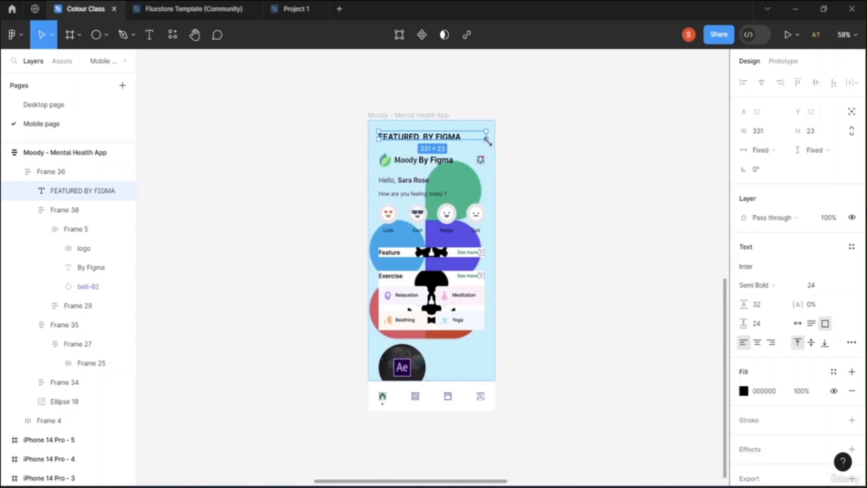
{"action": "left_click_drag", "start_coordinate": [487, 141], "coordinate": [464, 149]}
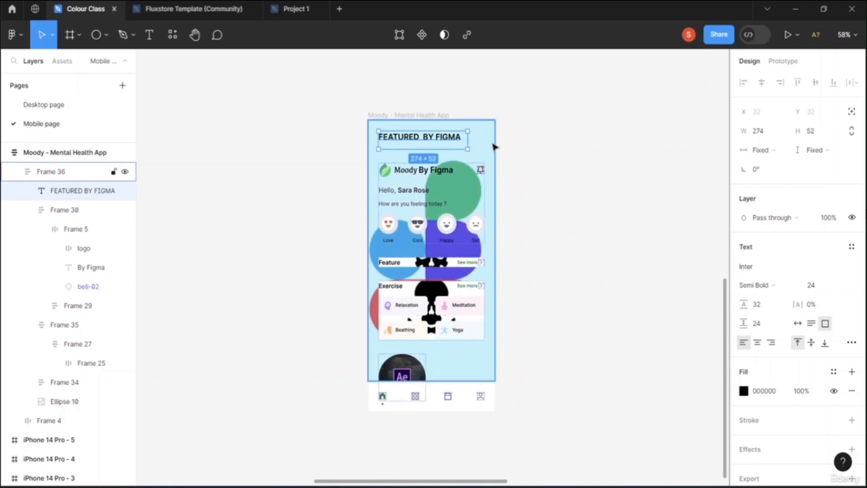
{"action": "left_click", "coordinate": [472, 150]}
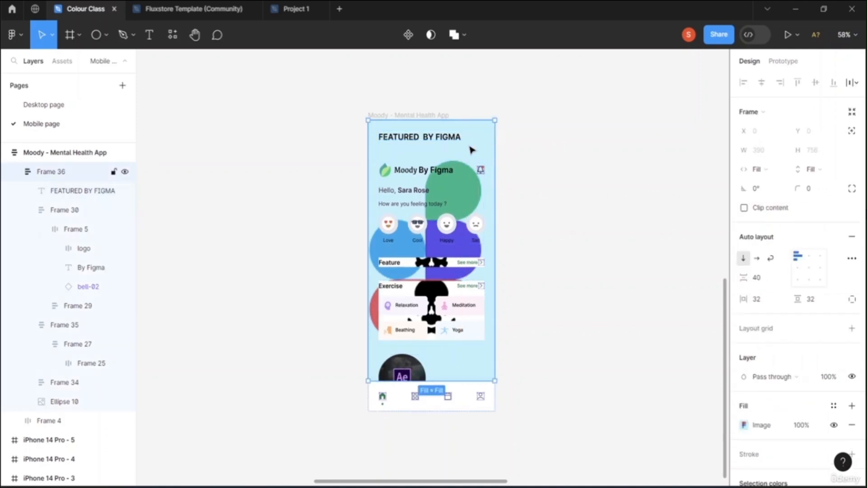
{"action": "left_click", "coordinate": [411, 141]}
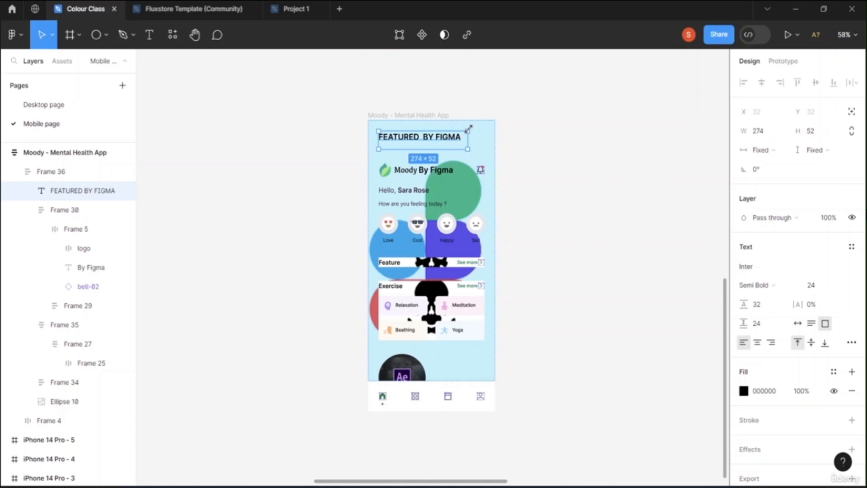
{"action": "mouse_move", "coordinate": [466, 127]}
{"action": "left_mouse_down"}
{"action": "mouse_move", "coordinate": [449, 130]}
{"action": "mouse_move", "coordinate": [479, 125]}
{"action": "mouse_move", "coordinate": [479, 134]}
{"action": "left_mouse_up"}
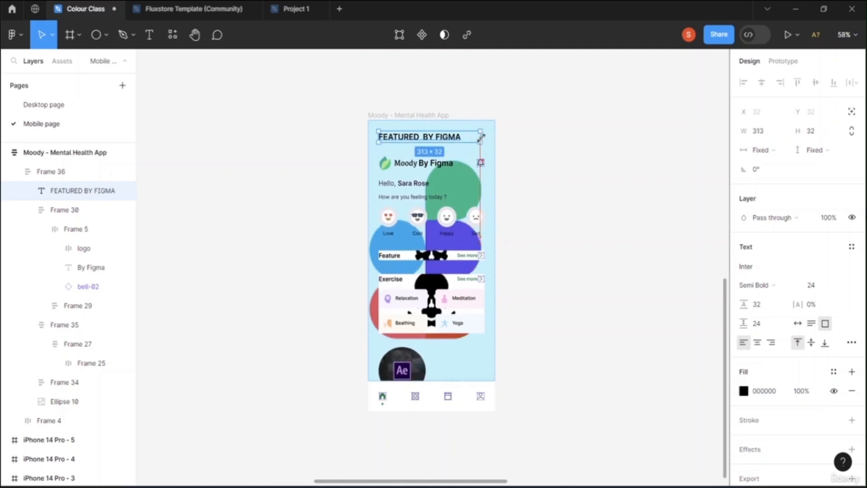
{"action": "left_click", "coordinate": [563, 149]}
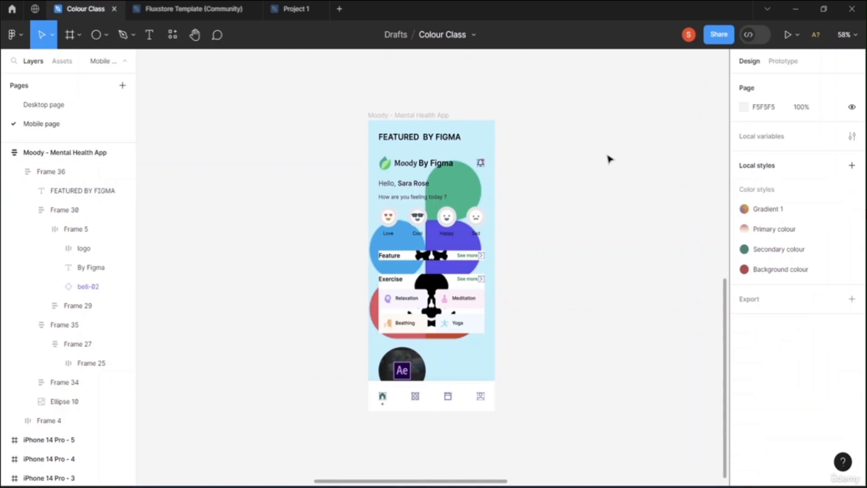
{"action": "left_click", "coordinate": [475, 151]}
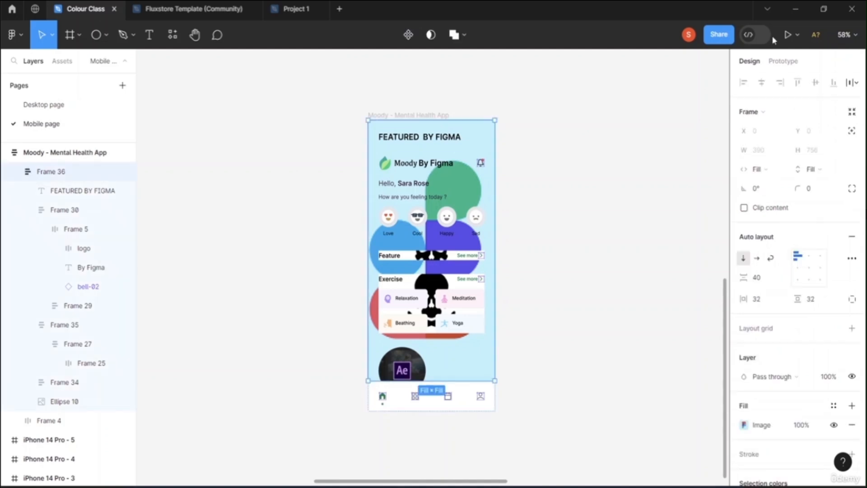